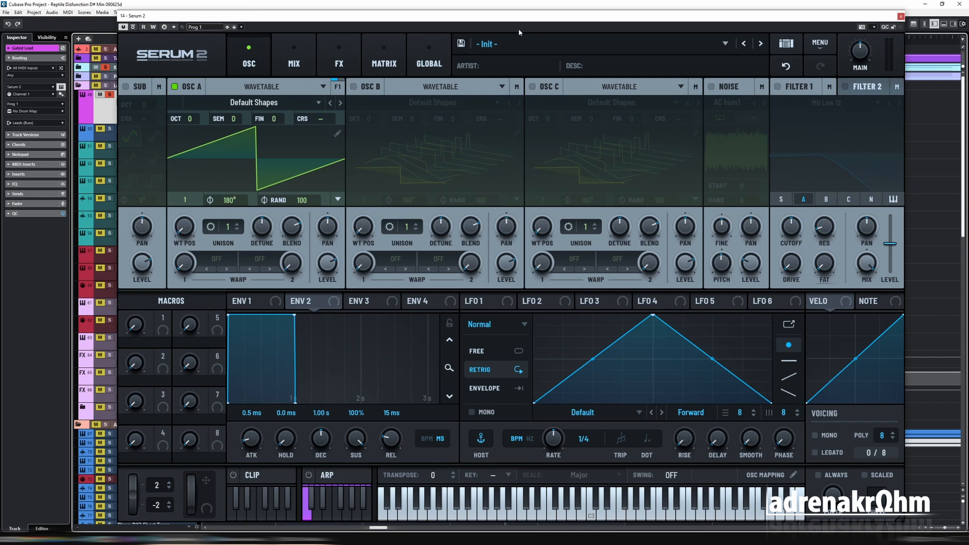
Step: Uncover the arrangement to view the Gated Lead track's clips, select its first clip, and bring the synth window back over the project
drag(458, 17, 501, 205)
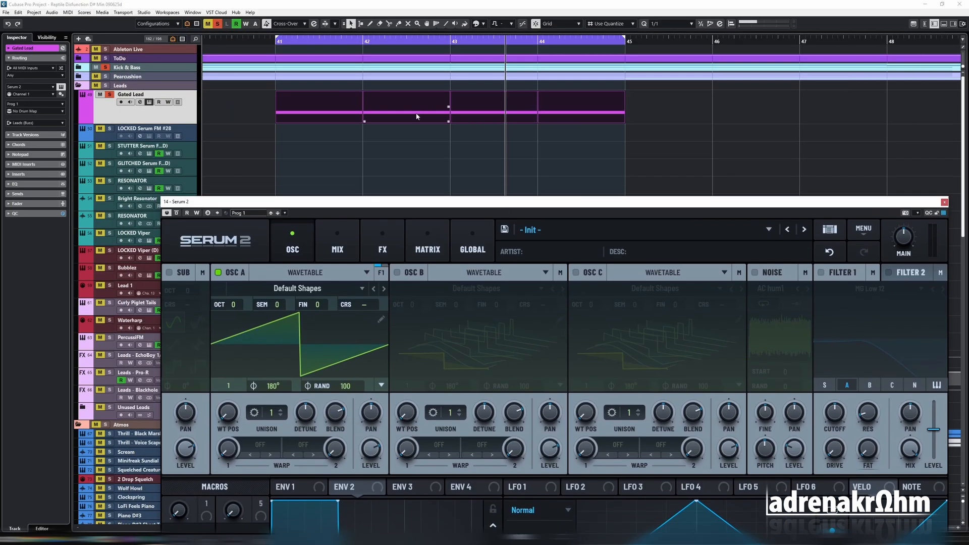
drag(766, 115, 397, 119)
click(311, 111)
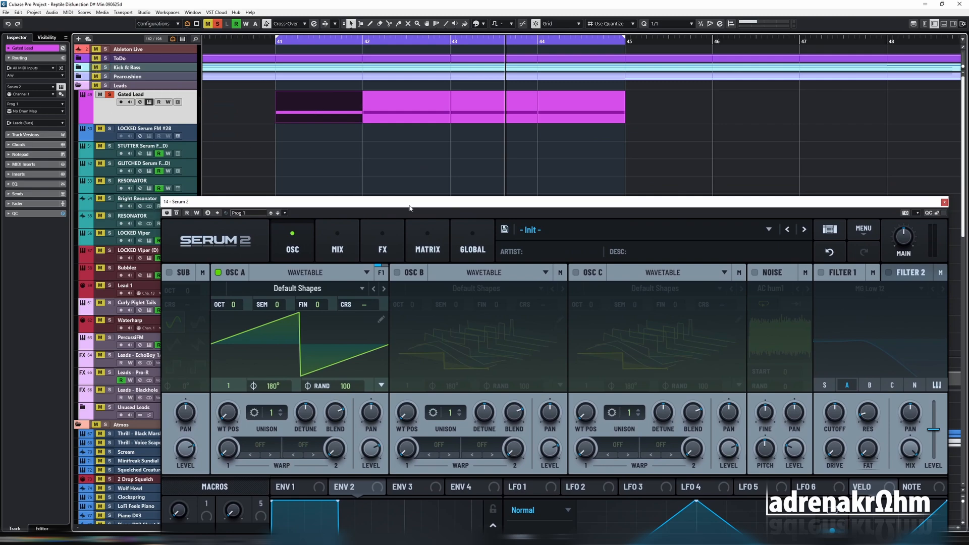
drag(410, 204, 361, 22)
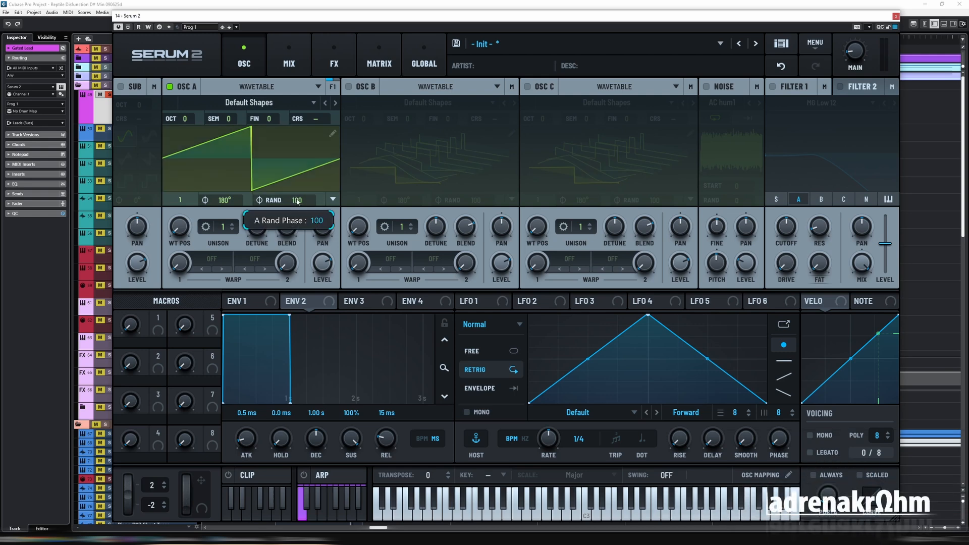
Step: Set OSC A's random phase to 0 and its octave to -2
drag(298, 200, 298, 394)
drag(185, 119, 189, 138)
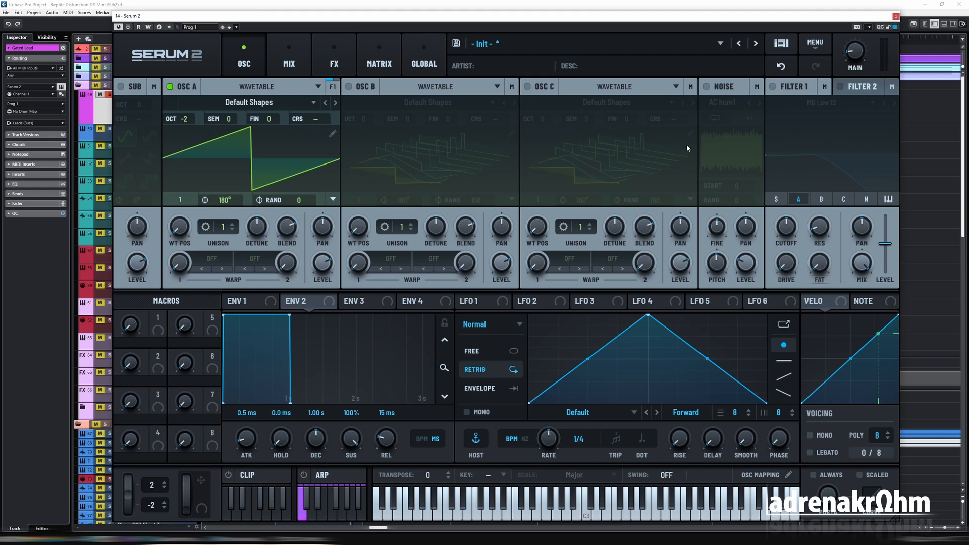
mouse_move(857, 52)
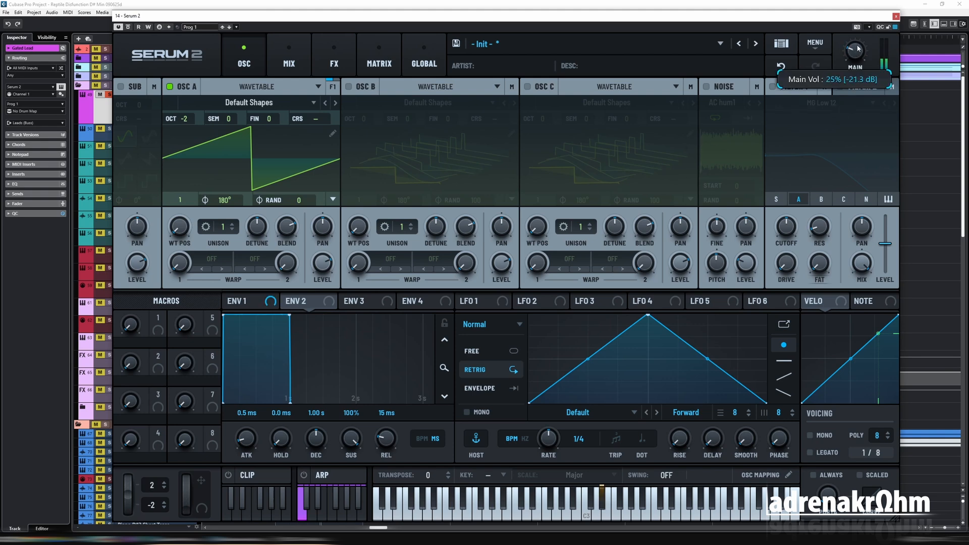
Step: Enable Filter 1 with the L/B/H 24 type and raise its morph to the middle for a band-pass curve
click(772, 87)
click(831, 102)
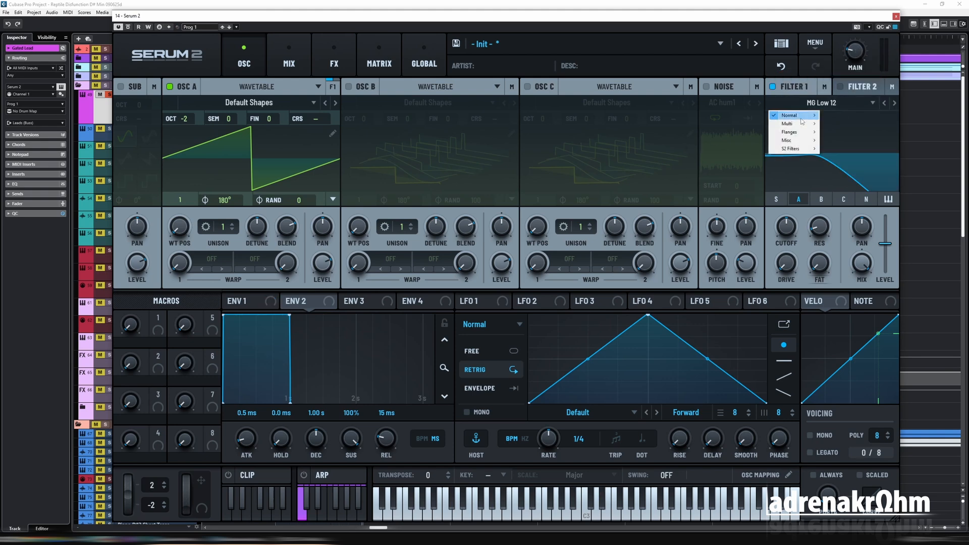
mouse_move(802, 116)
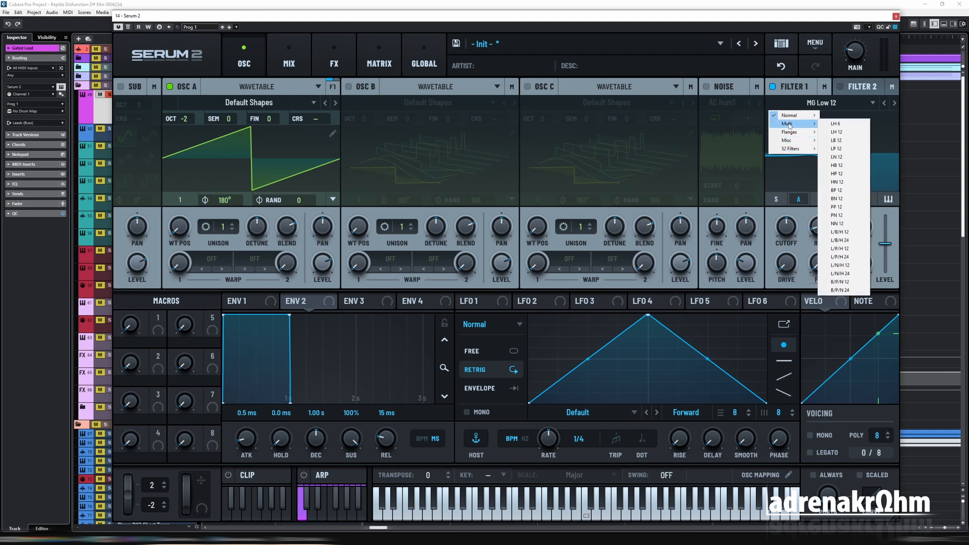
click(857, 244)
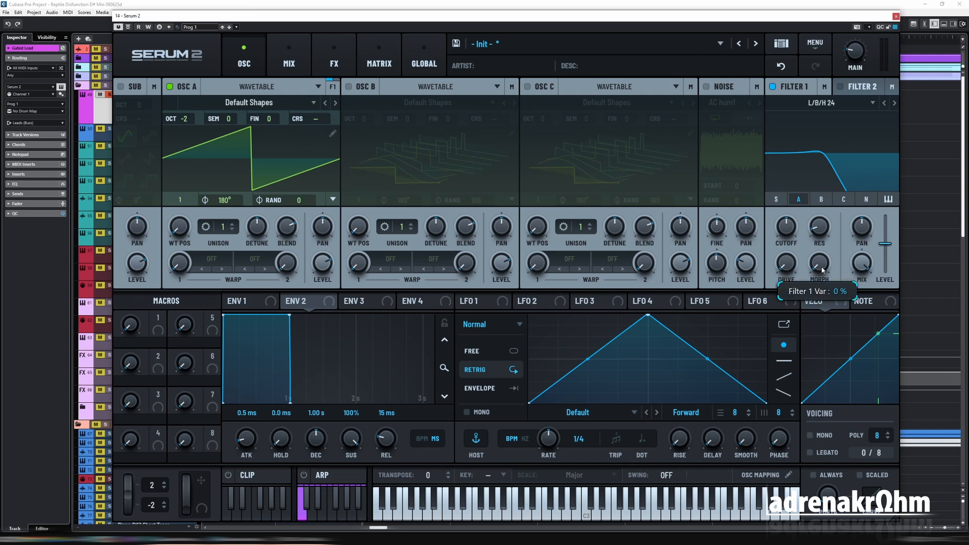
drag(825, 201, 825, 196)
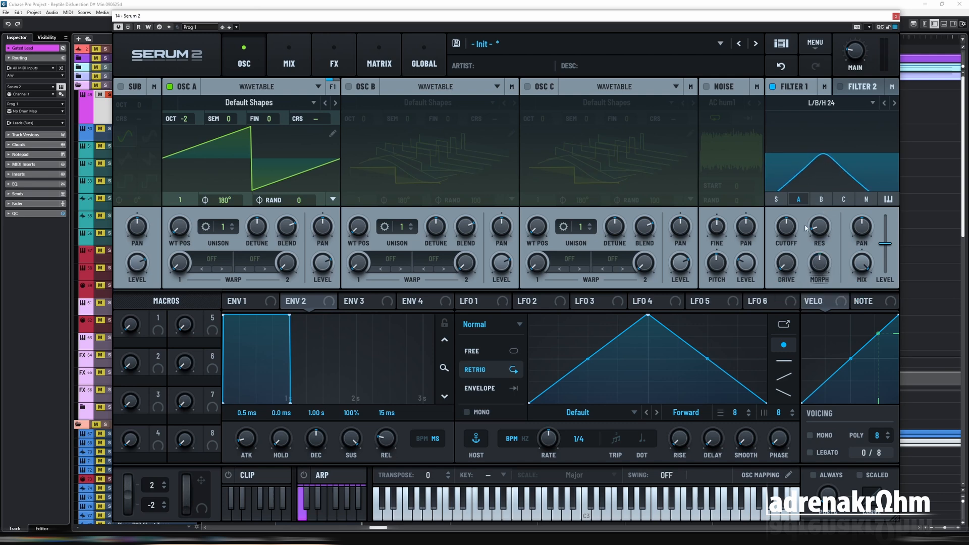
Step: Add drive to Filter 1 and tune its cutoff slightly above the middle, balancing the main volume
drag(789, 231, 789, 232)
mouse_move(864, 47)
mouse_down()
mouse_move(866, 17)
mouse_move(855, 46)
mouse_up()
mouse_move(789, 230)
mouse_down()
mouse_move(813, 186)
mouse_move(795, 224)
mouse_up()
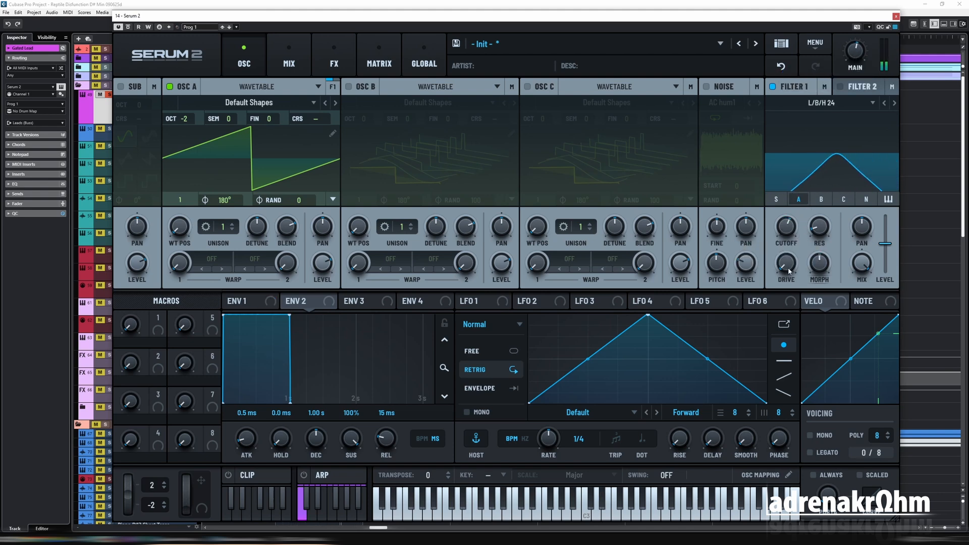
drag(786, 267, 790, 242)
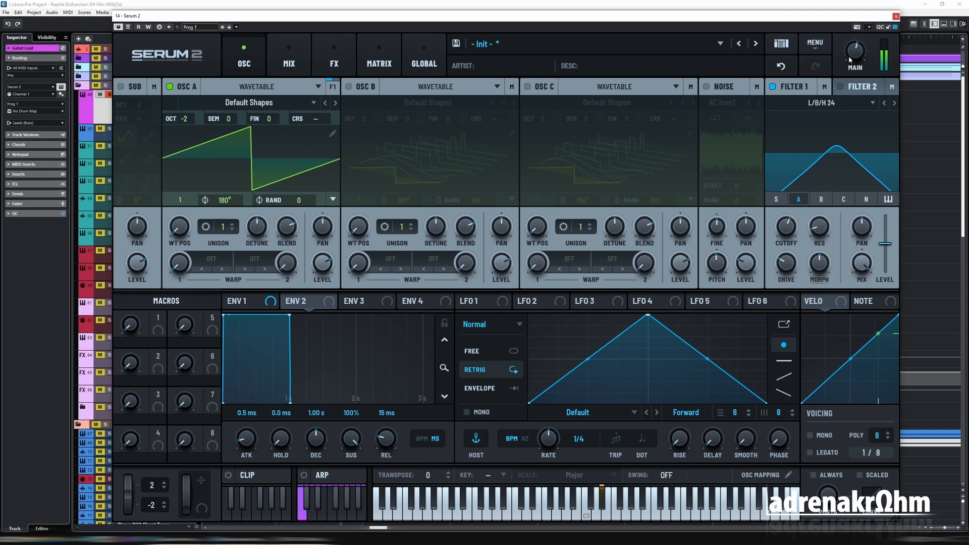
drag(855, 53, 857, 75)
mouse_move(787, 227)
mouse_down()
mouse_move(804, 270)
mouse_move(795, 241)
mouse_up()
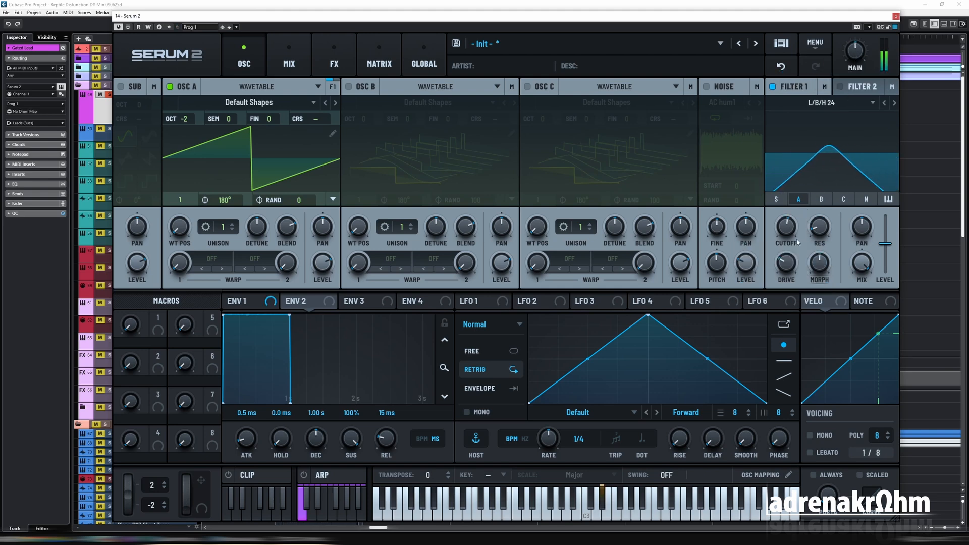
Step: Assign LFO 10 as the modulation source for Filter 1's cutoff
right_click(795, 241)
mouse_move(828, 243)
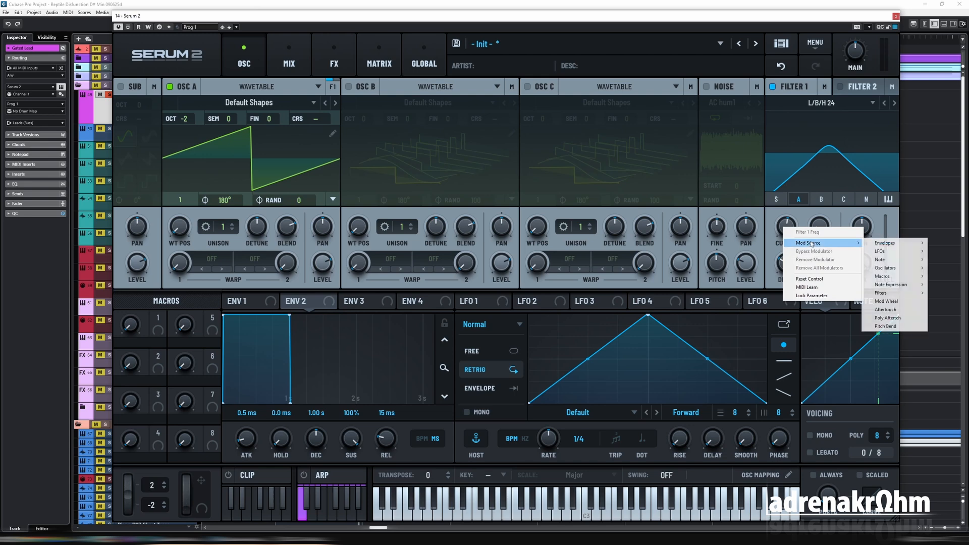
mouse_move(881, 251)
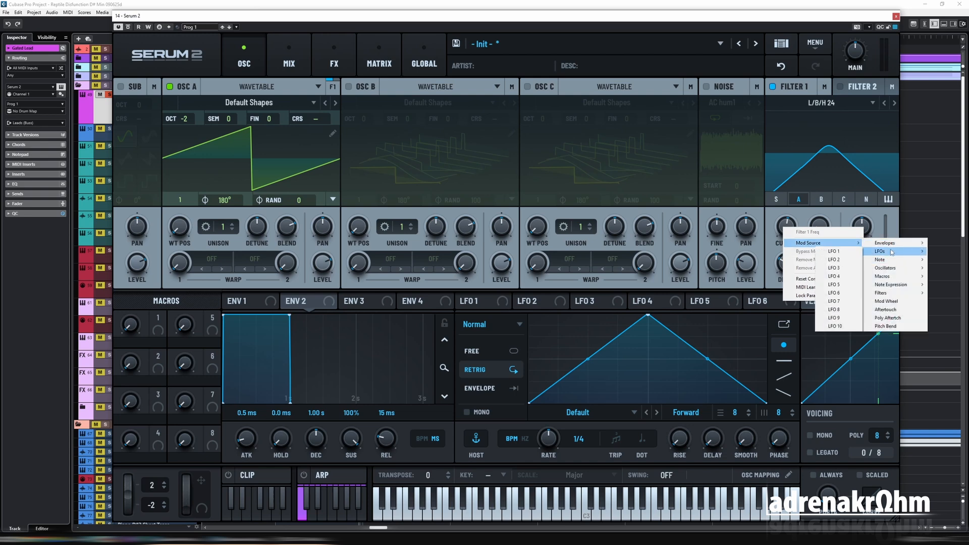
click(847, 326)
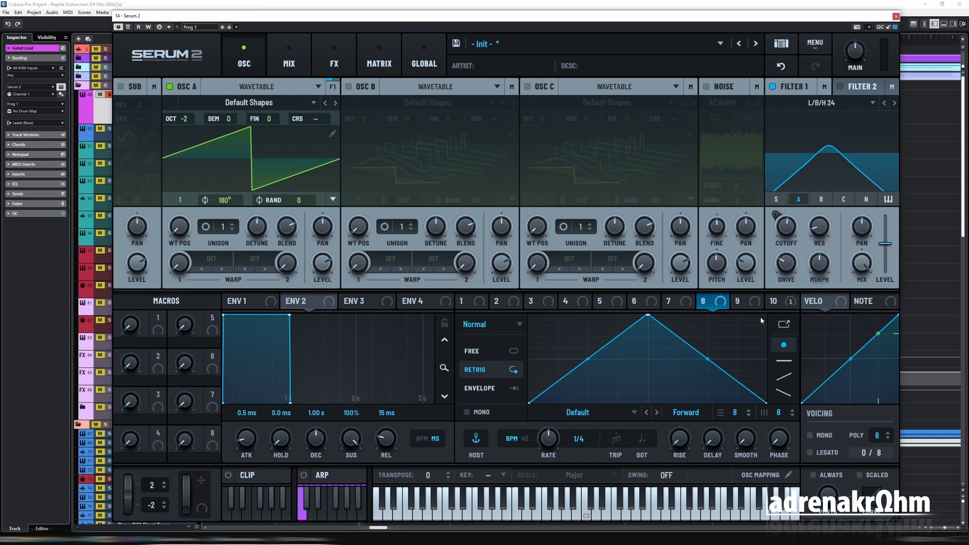
Step: Set LFO 10 to mono S&H mode at a 1/8 rate with raised smoothing, and readjust Filter 1's cutoff
click(771, 302)
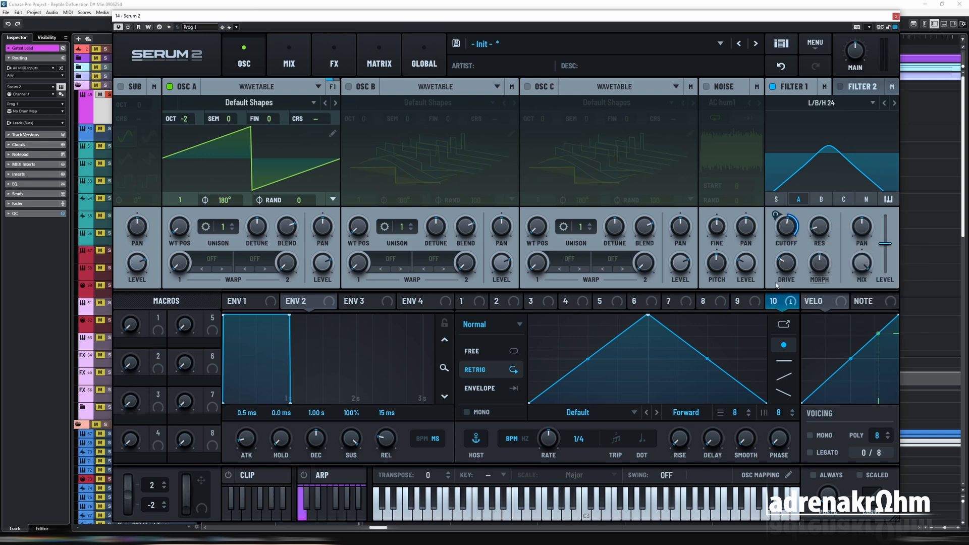
click(508, 327)
click(544, 358)
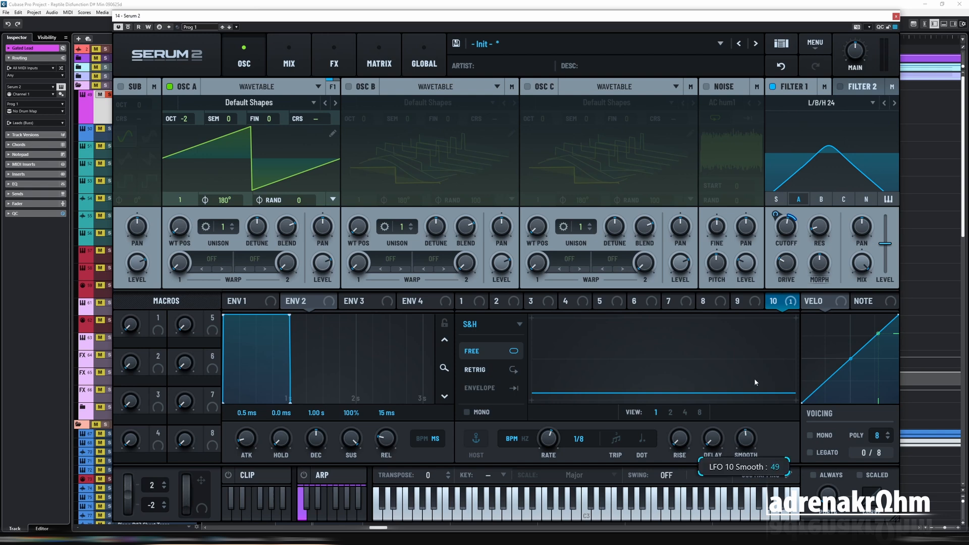
drag(753, 449, 753, 444)
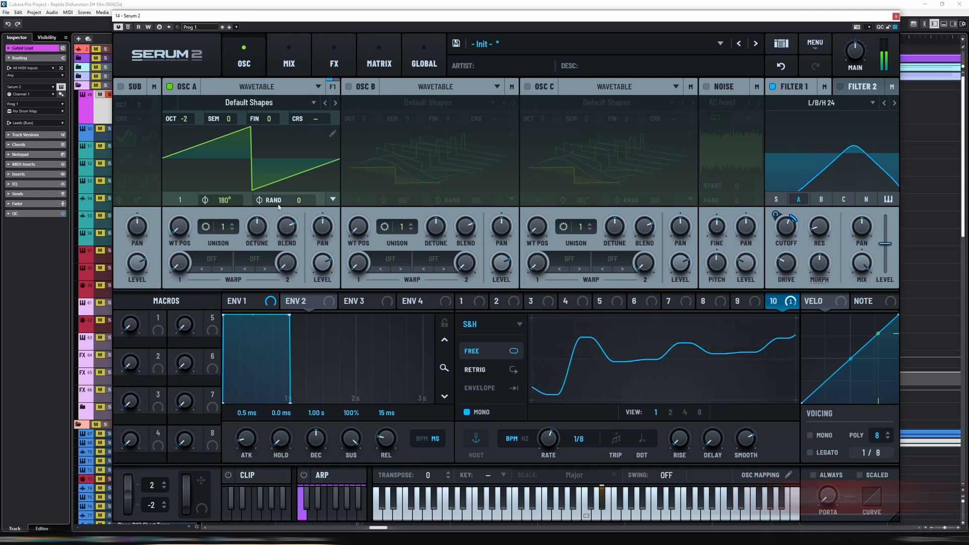
mouse_move(792, 234)
mouse_down()
mouse_move(790, 251)
mouse_move(791, 227)
mouse_move(784, 233)
mouse_up()
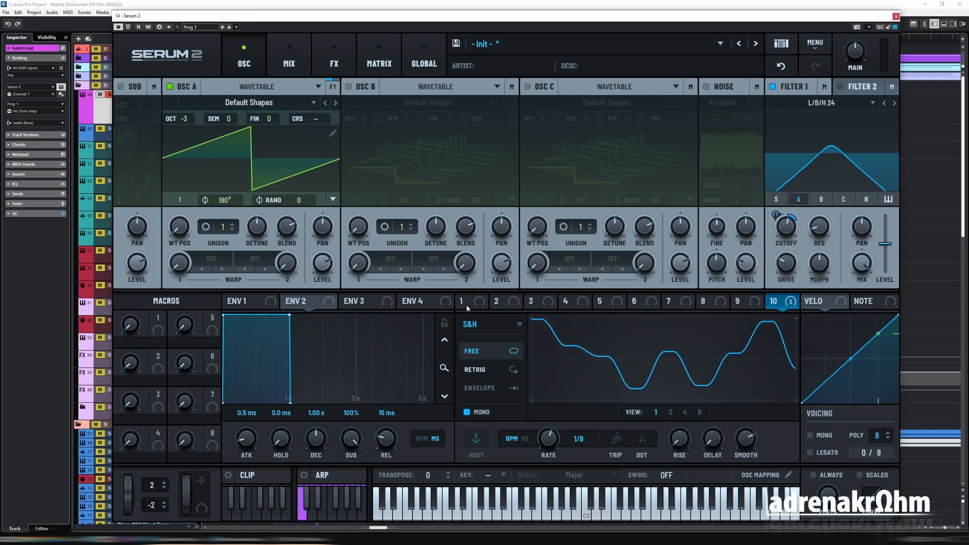
Step: Draw a gate pattern in LFO 1 on a 4-column grid, with the first and third columns high and the second and fourth low
click(465, 303)
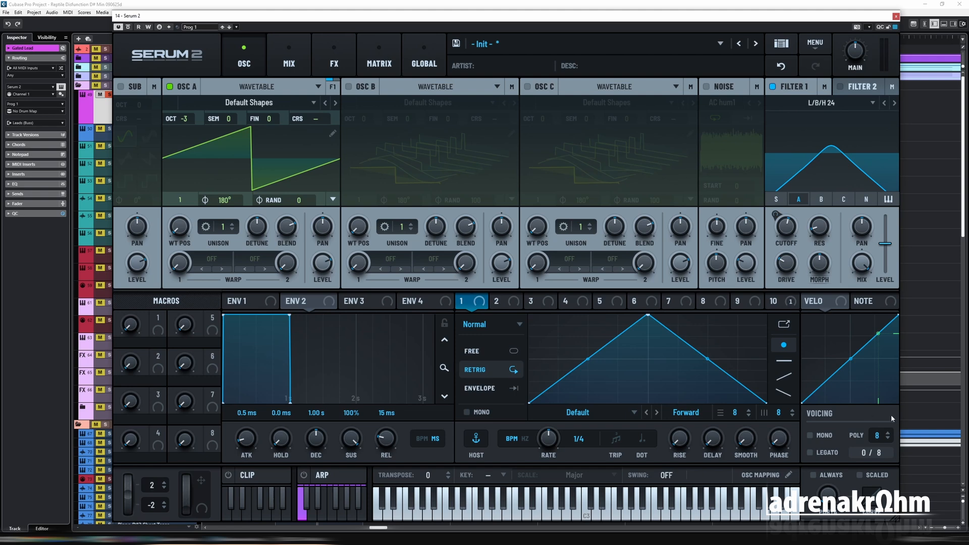
shift+click(552, 319)
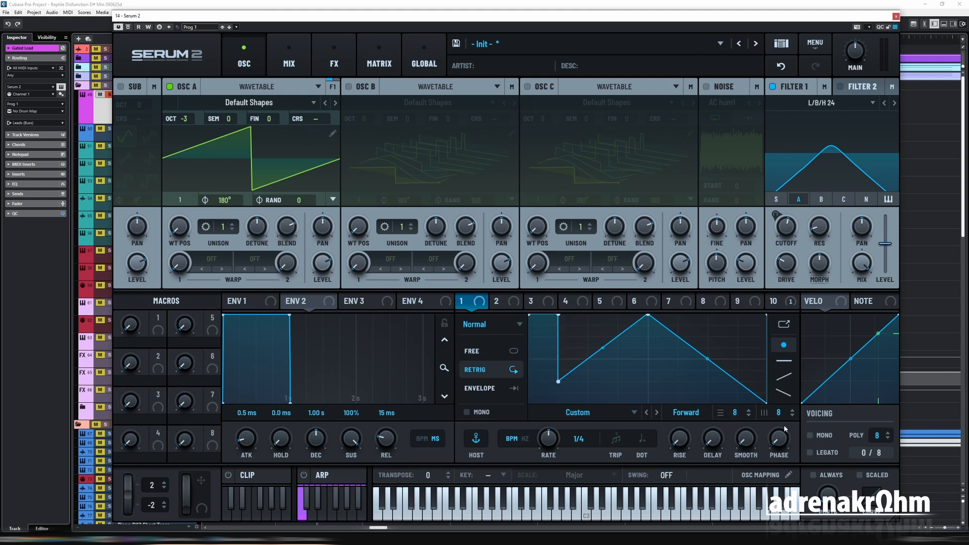
drag(779, 418, 781, 434)
drag(570, 362, 580, 269)
drag(618, 337, 619, 501)
shift+click(632, 401)
shift+click(693, 318)
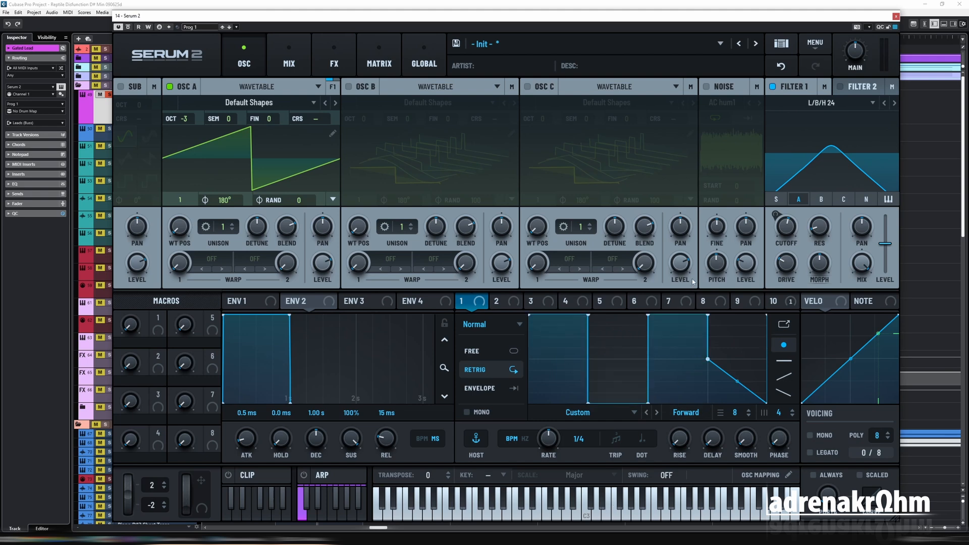
shift+click(742, 401)
Step: Route LFO 1 to OSC A's level and set the oscillator's octave to -2
drag(477, 303, 318, 211)
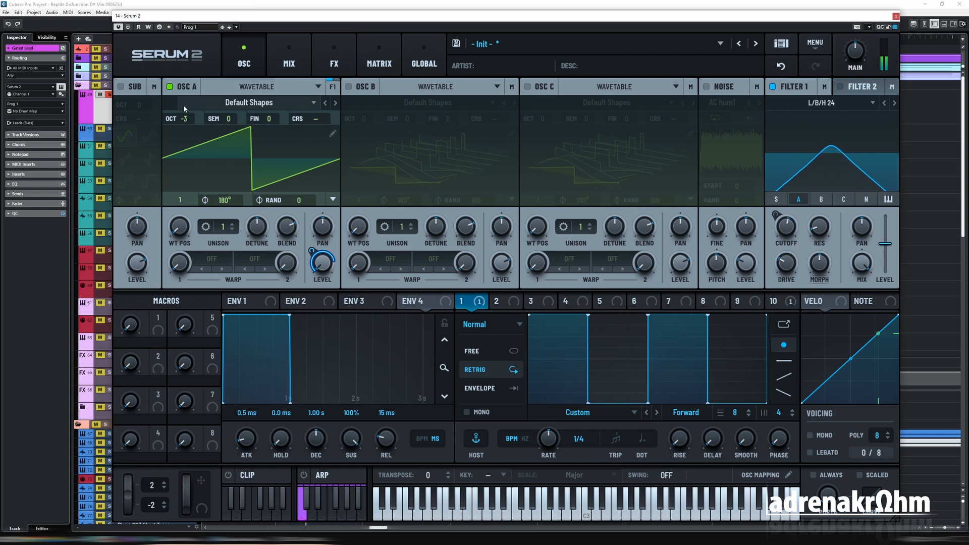
drag(184, 119, 185, 108)
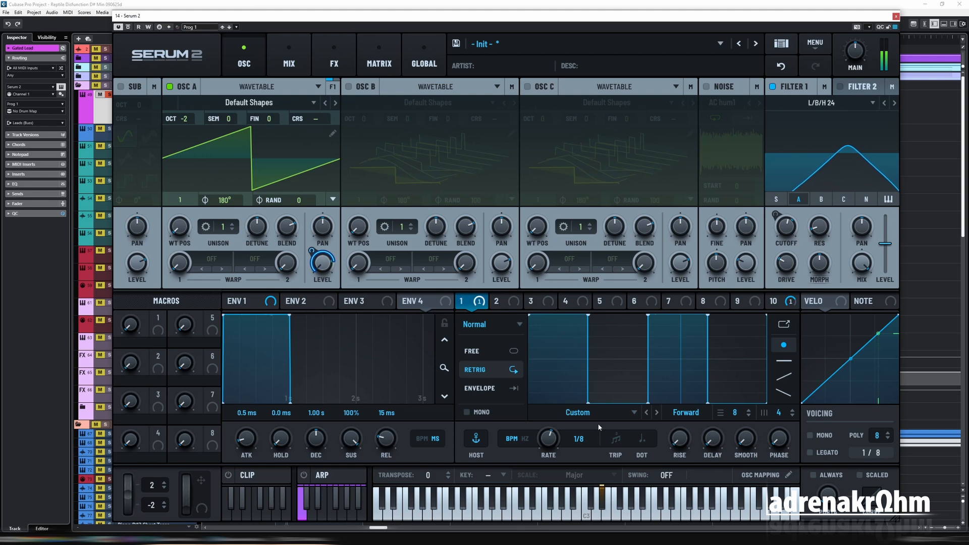
Step: Copy the LFO 1 gate shape to LFO 2 and raise LFO 2's second column to full height
click(499, 304)
click(474, 305)
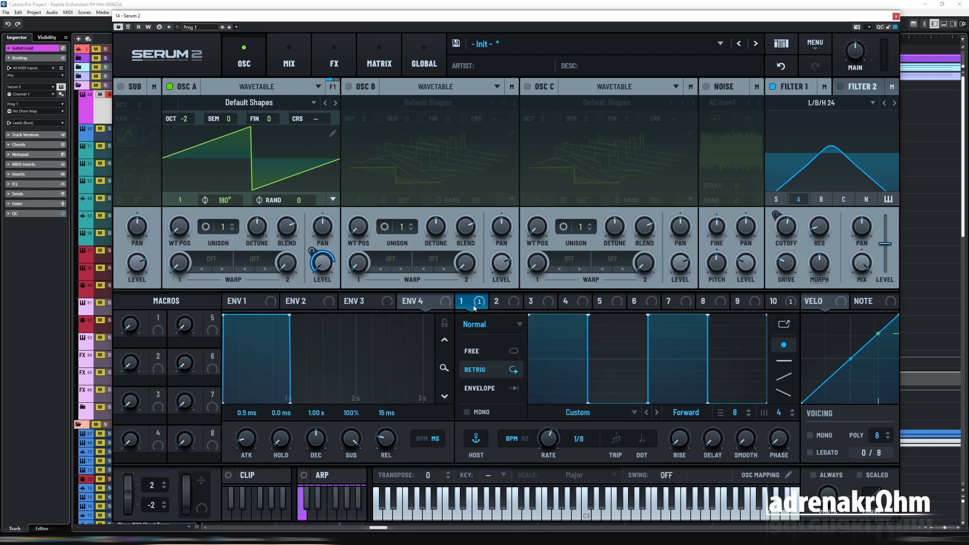
click(497, 303)
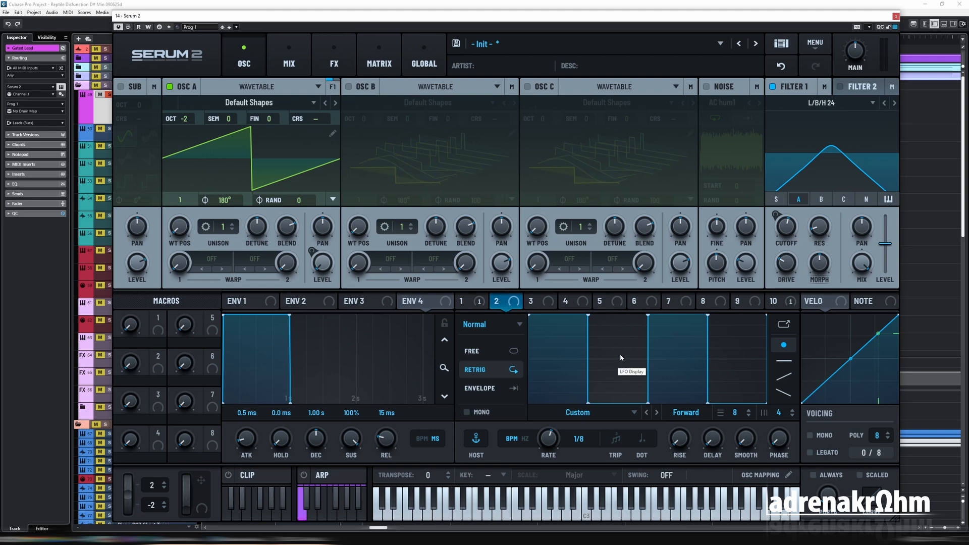
drag(620, 353, 619, 308)
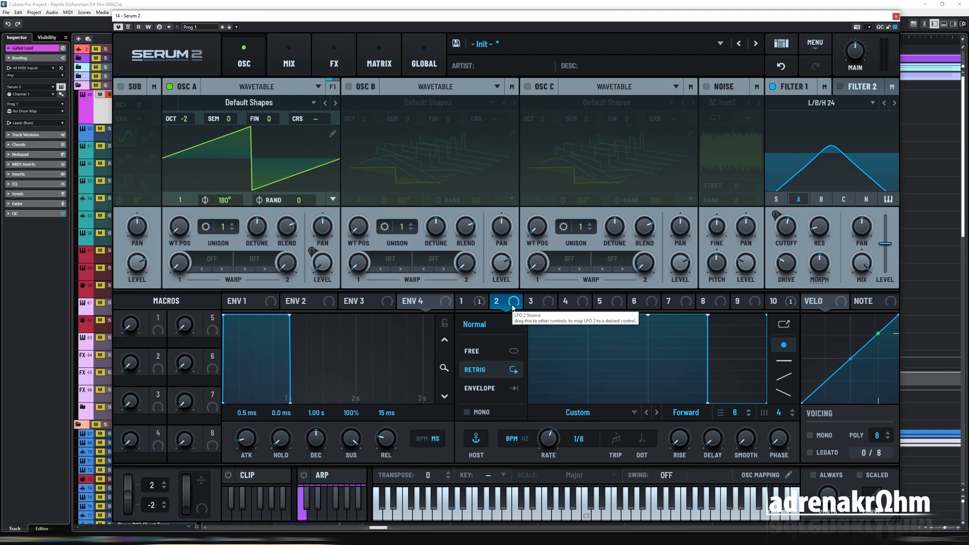
Step: Route LFO 2 to OSC A's level with an amount of 81% and check the level's assigned modulators
drag(511, 305, 314, 267)
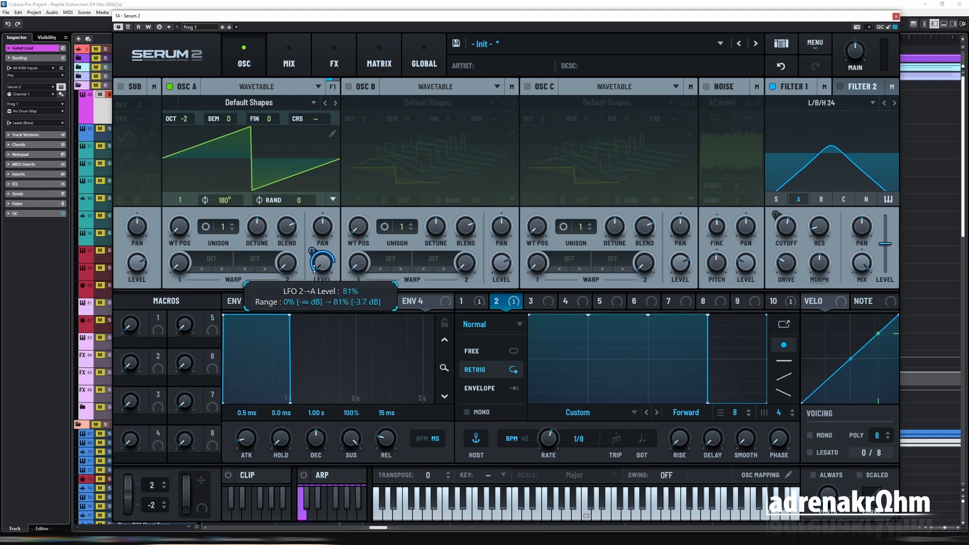
click(474, 304)
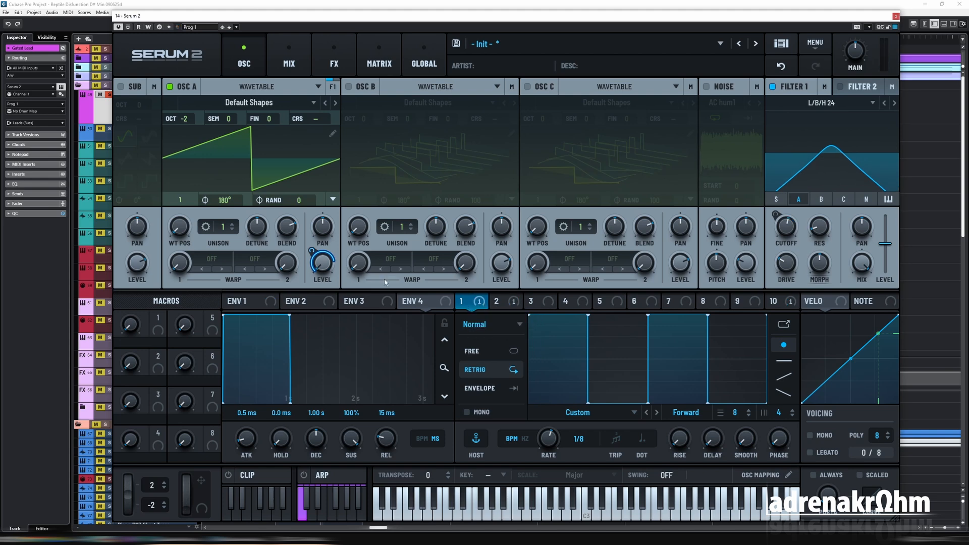
mouse_move(324, 265)
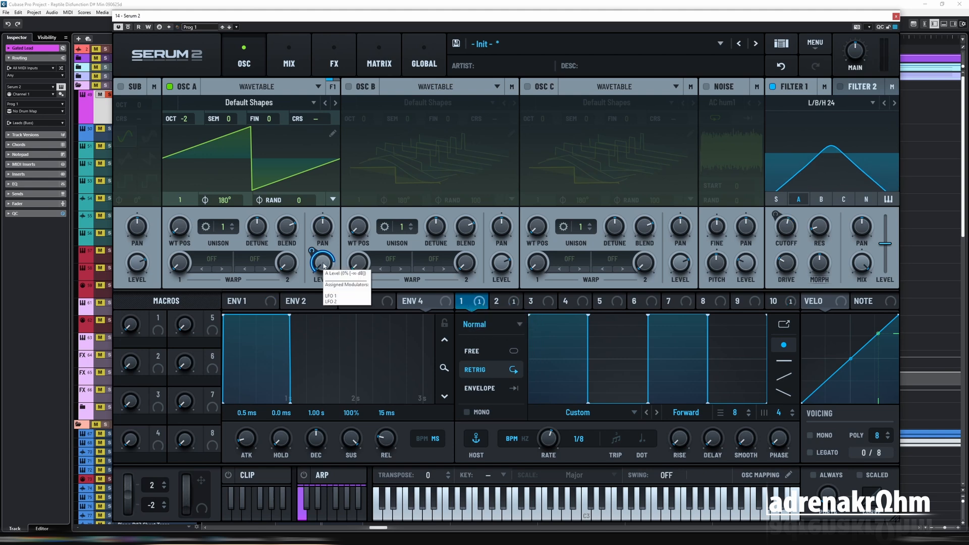
Step: Copy LFO 2's gate shape to LFO 3 and LFO 4
click(509, 301)
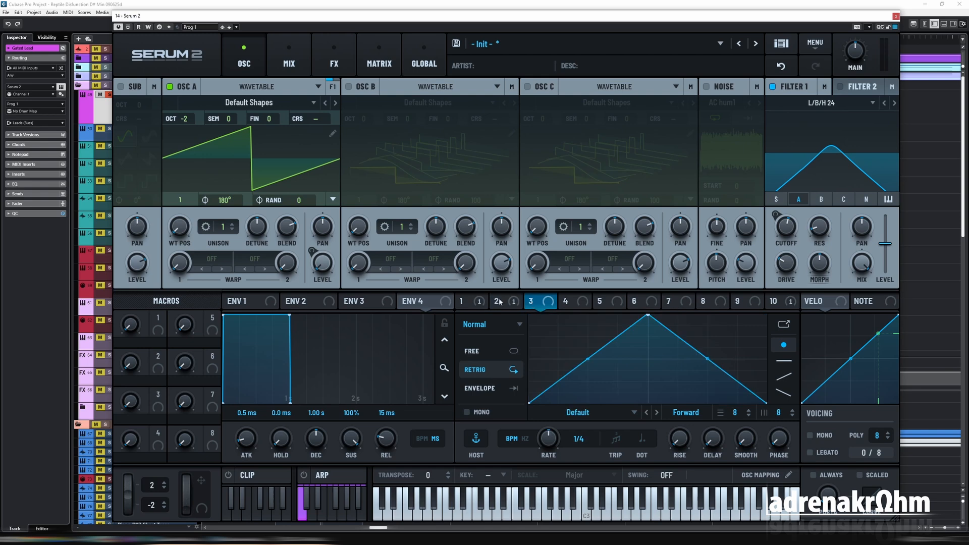
drag(509, 302, 573, 303)
click(549, 301)
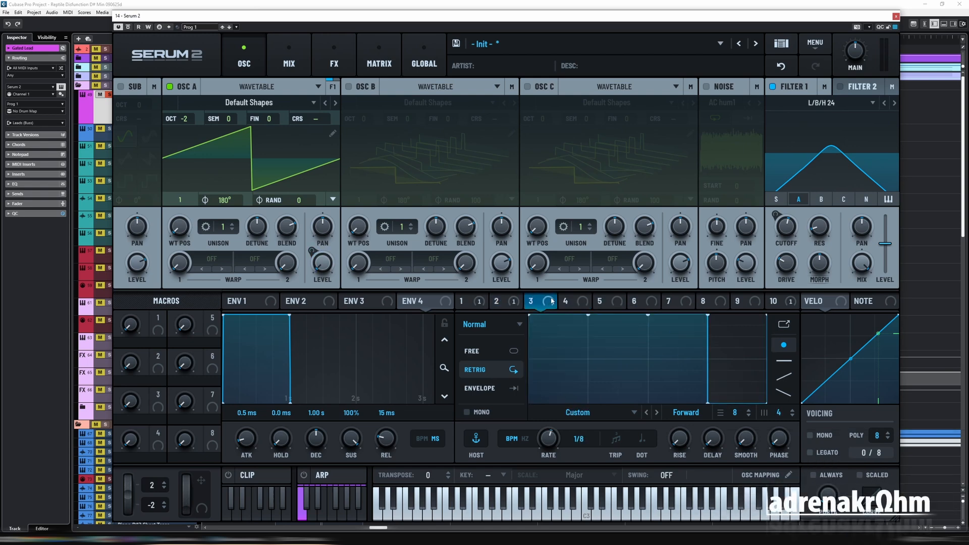
click(578, 307)
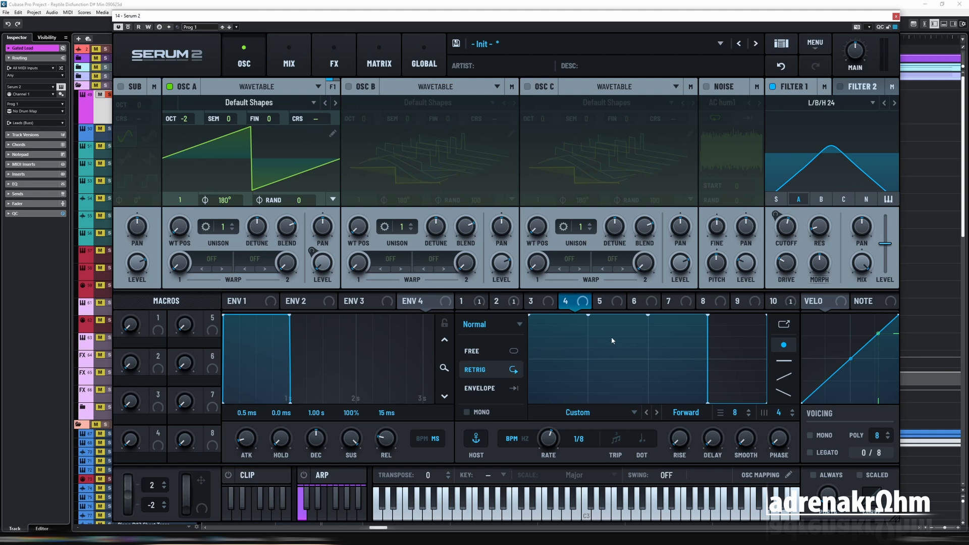
Step: Reshape LFO 3's gate pattern by dropping the second column to zero and raising the fourth column to full height
click(550, 304)
drag(619, 351, 623, 412)
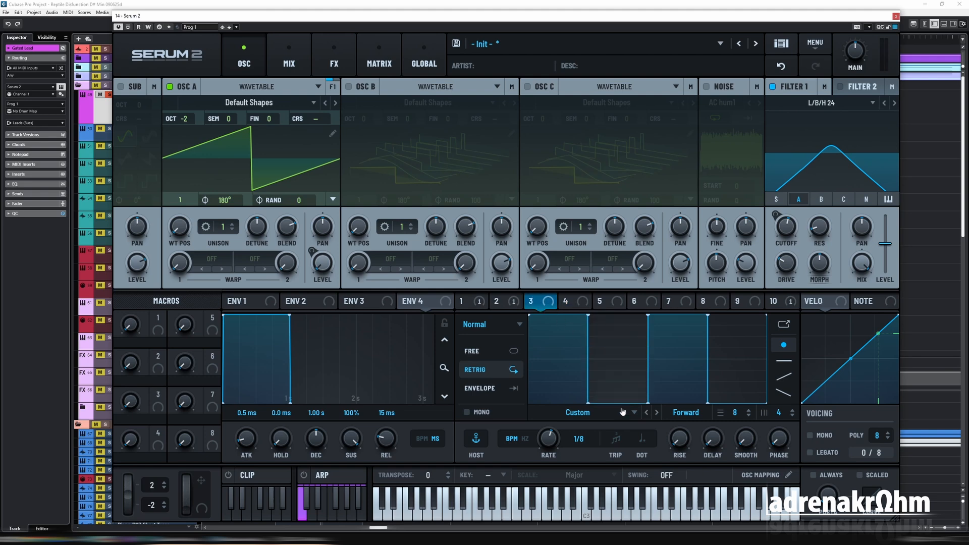
drag(725, 357, 732, 285)
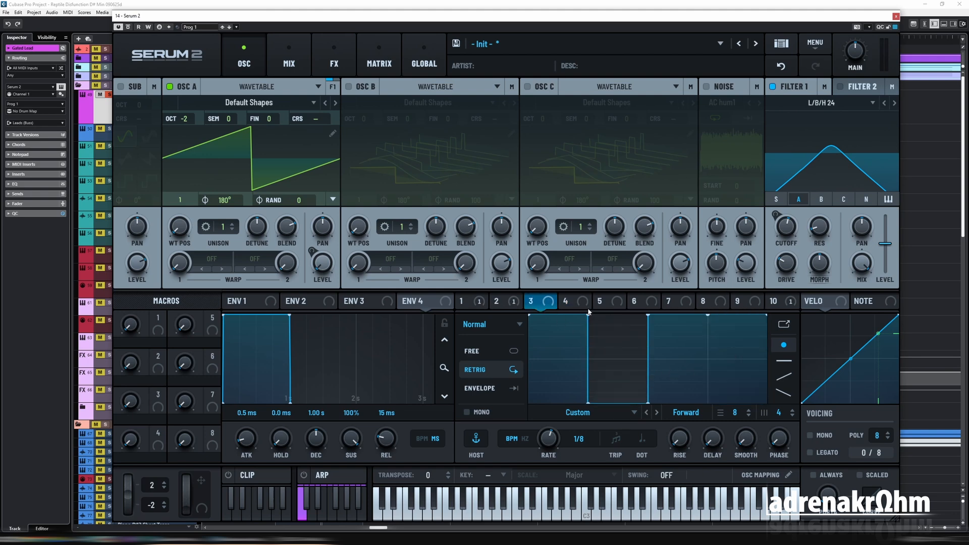
Step: Compare the gate shapes of LFO 2, 3 and 4, and reshape LFO 4 so only its third column is at full height
click(506, 304)
click(537, 303)
click(571, 303)
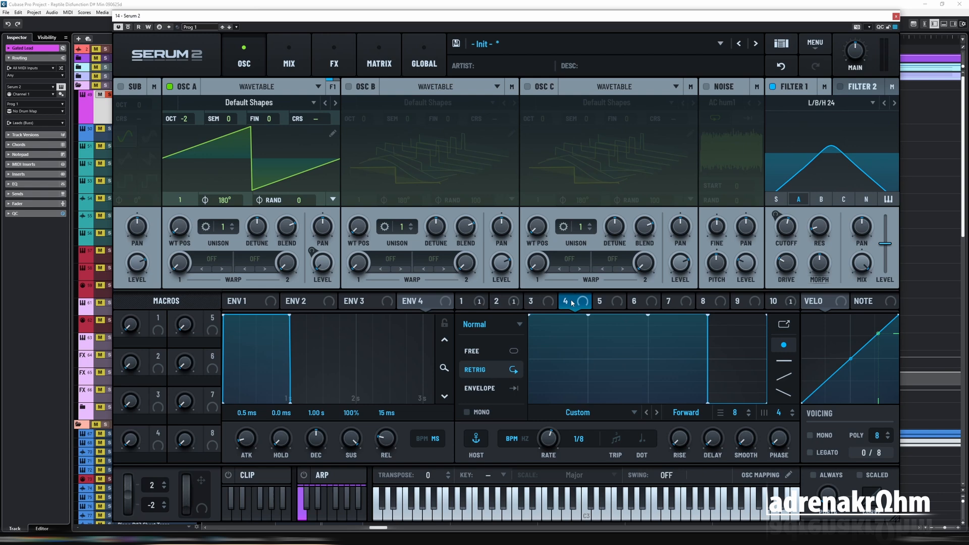
click(514, 304)
click(538, 303)
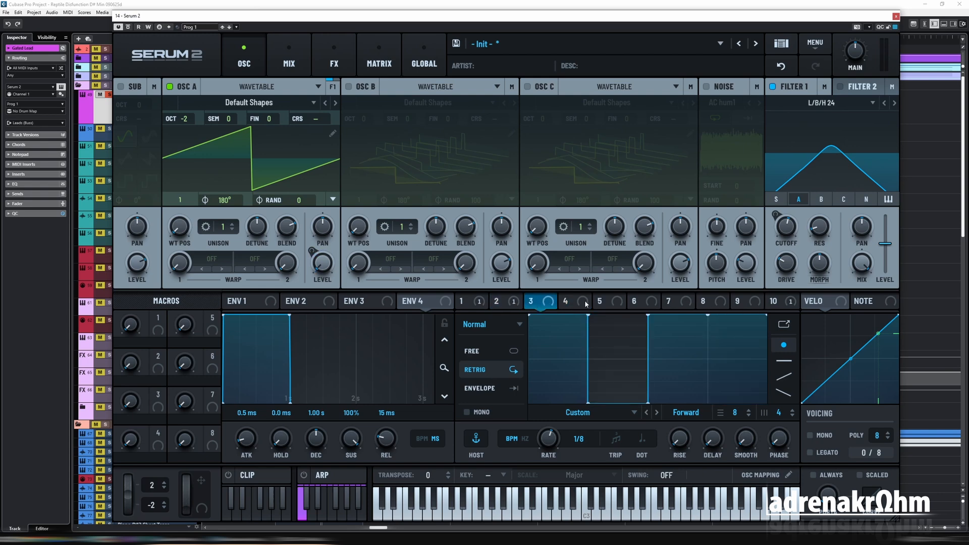
click(611, 304)
click(580, 304)
drag(722, 356, 729, 292)
drag(562, 379, 562, 406)
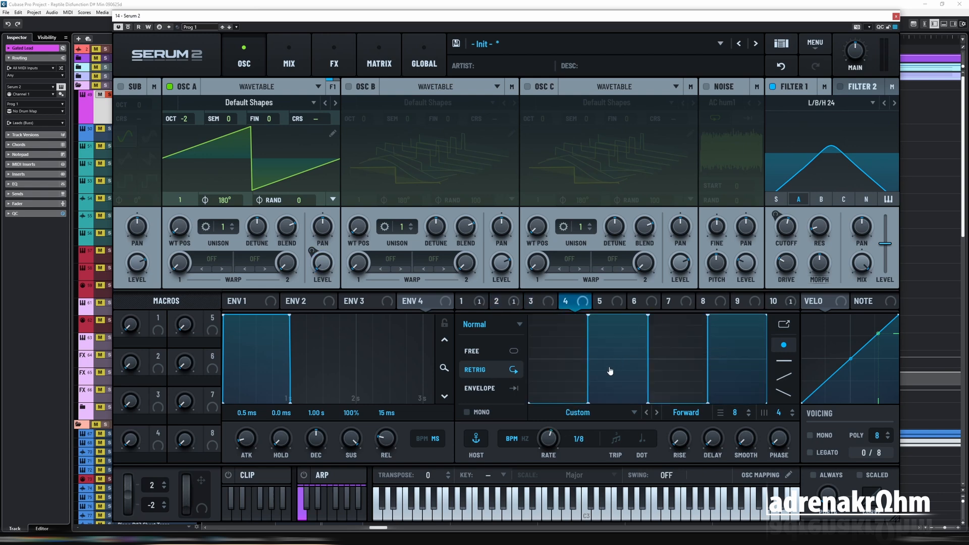
drag(686, 467, 616, 498)
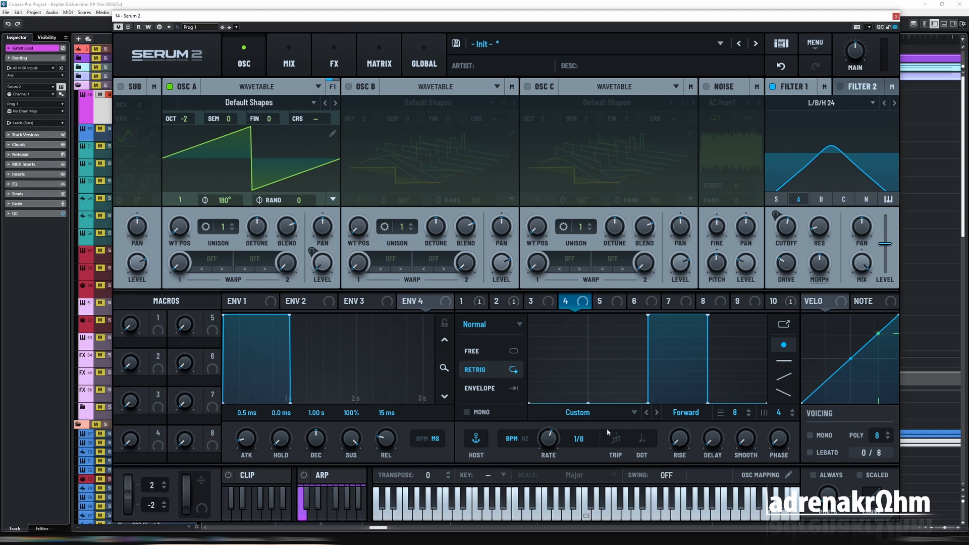
Step: Route LFO 3 and LFO 4 to OSC A's level and set both modulation amounts to 80%
drag(582, 301, 322, 262)
click(386, 64)
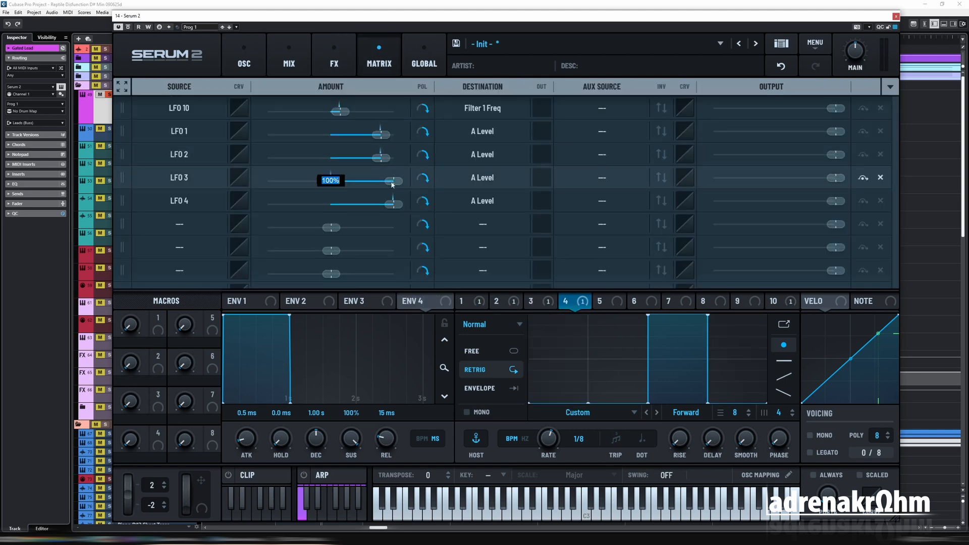
text(80)
key(Return)
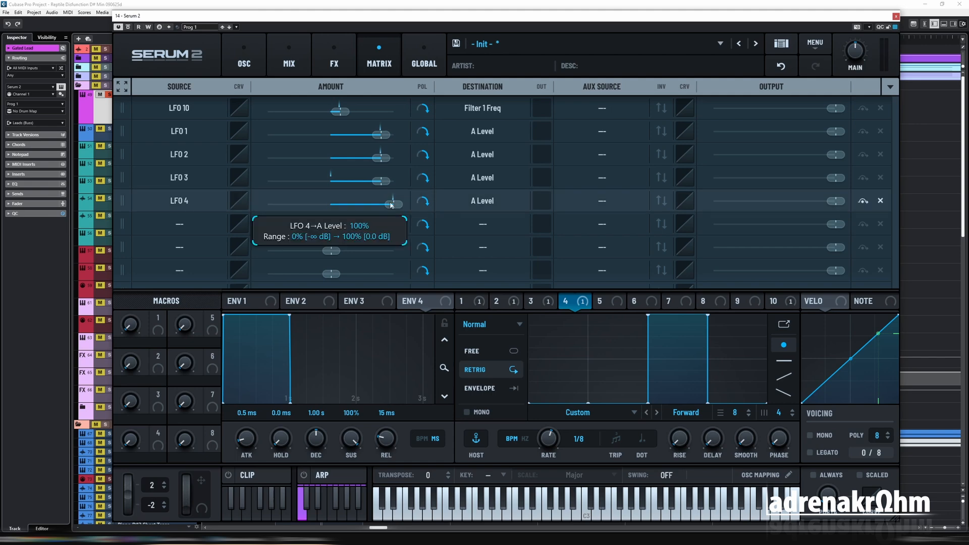
double_click(391, 205)
text(80)
key(Return)
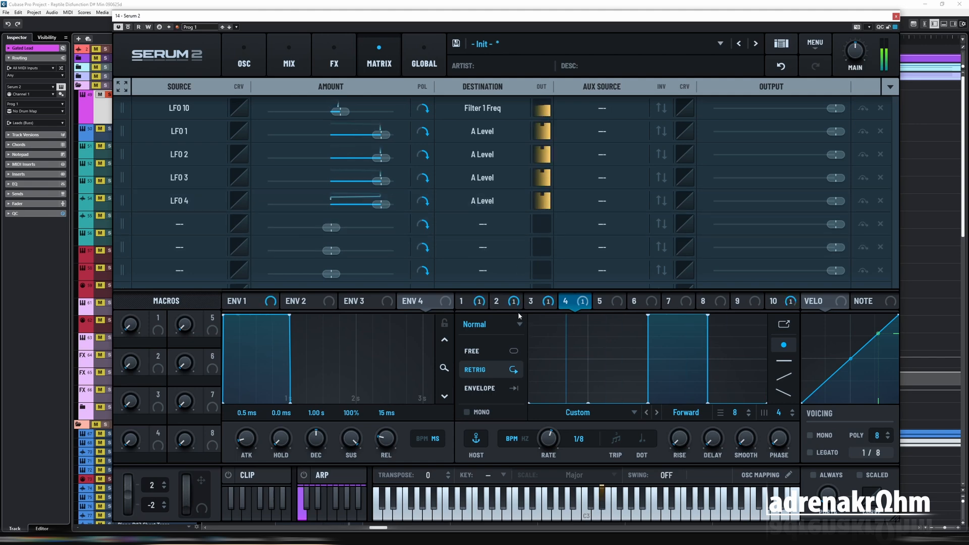
Step: Assign Macro 8 as the aux source of the LFO 1, 2, 3 and 4 routings to A Level and try out the macro
click(587, 130)
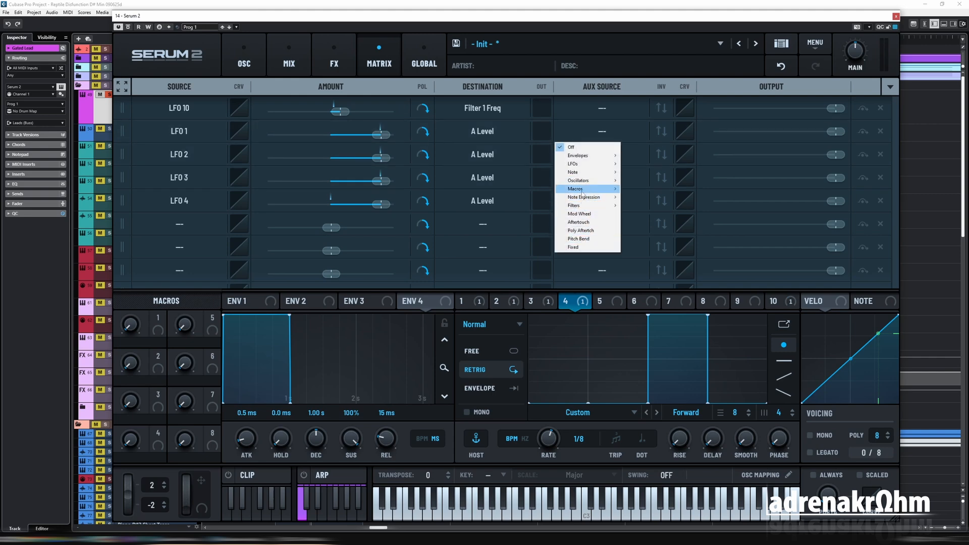
mouse_move(583, 190)
click(640, 247)
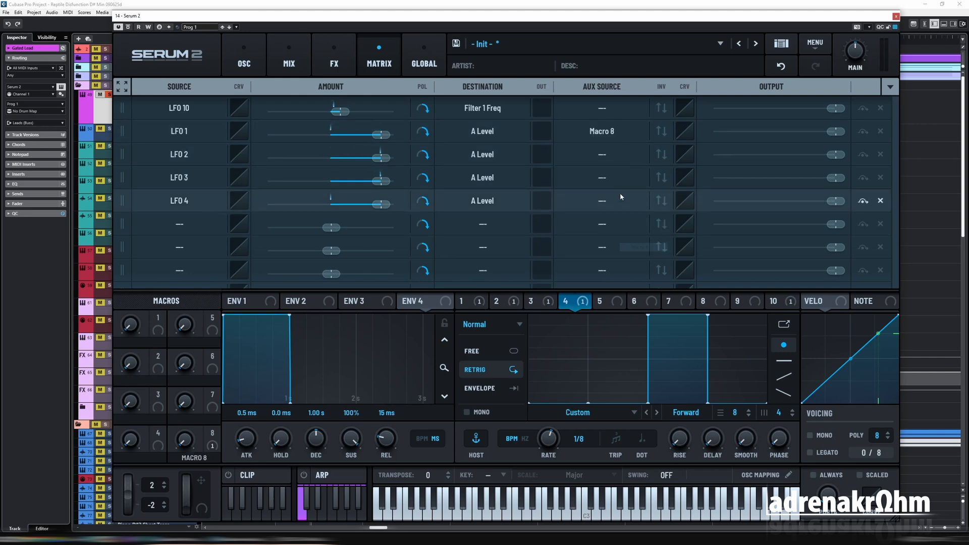
click(590, 154)
mouse_move(581, 212)
click(639, 268)
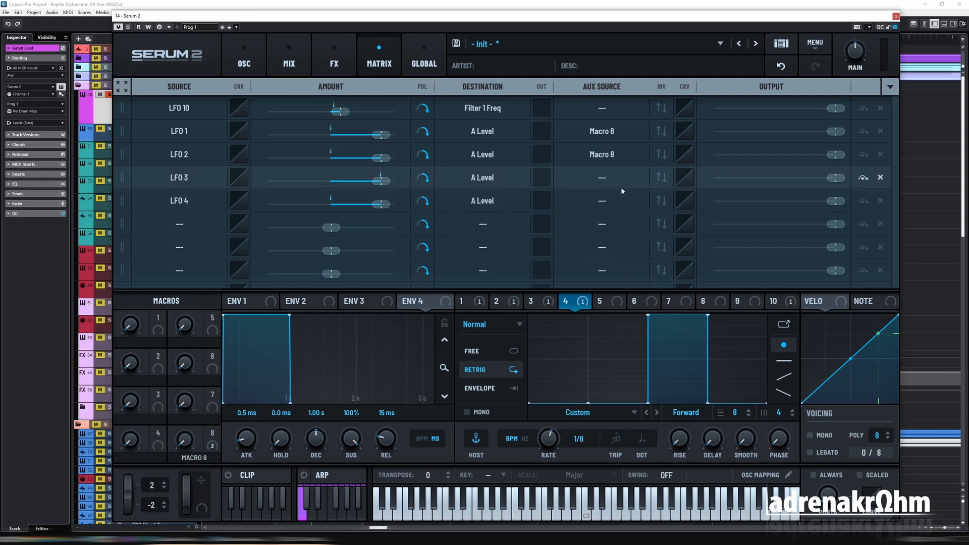
click(602, 178)
mouse_move(581, 235)
click(639, 269)
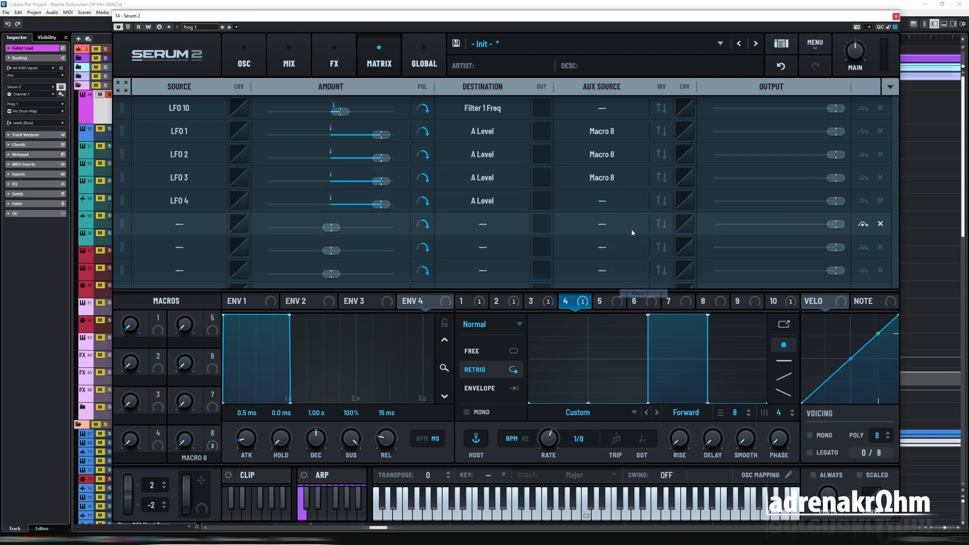
click(591, 205)
mouse_move(591, 259)
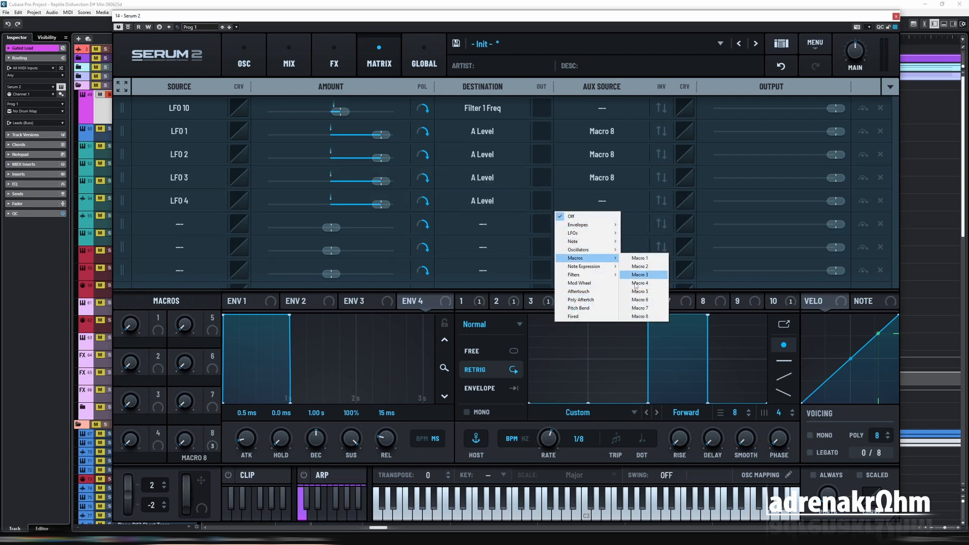
click(639, 316)
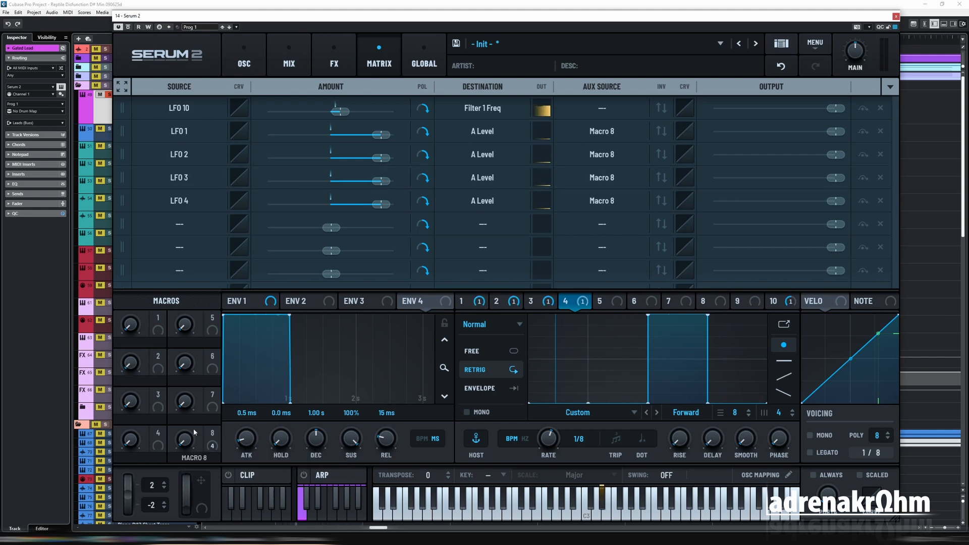
drag(185, 446, 186, 412)
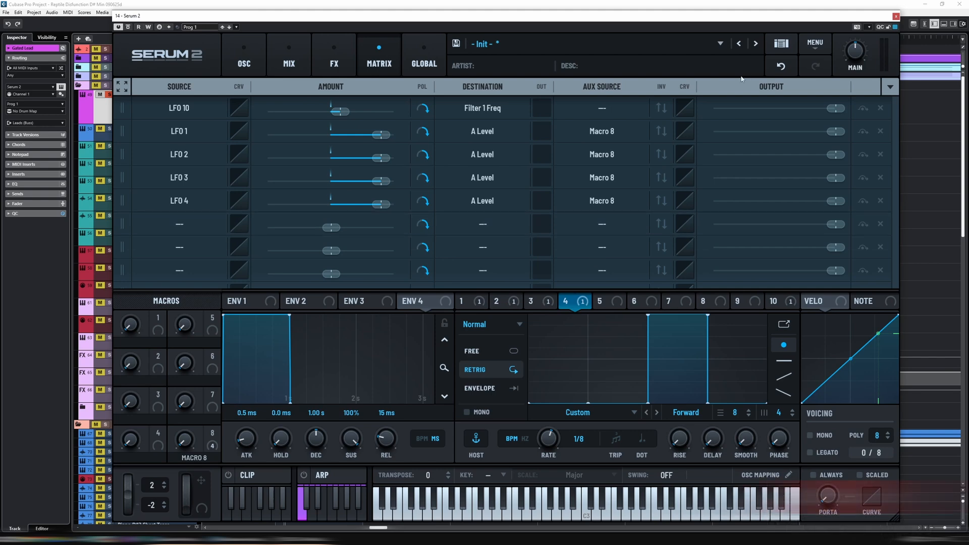
Step: Set the aux curve grid to 4 for the LFO 1 routing and shape its curve to full height only in the first column
click(686, 132)
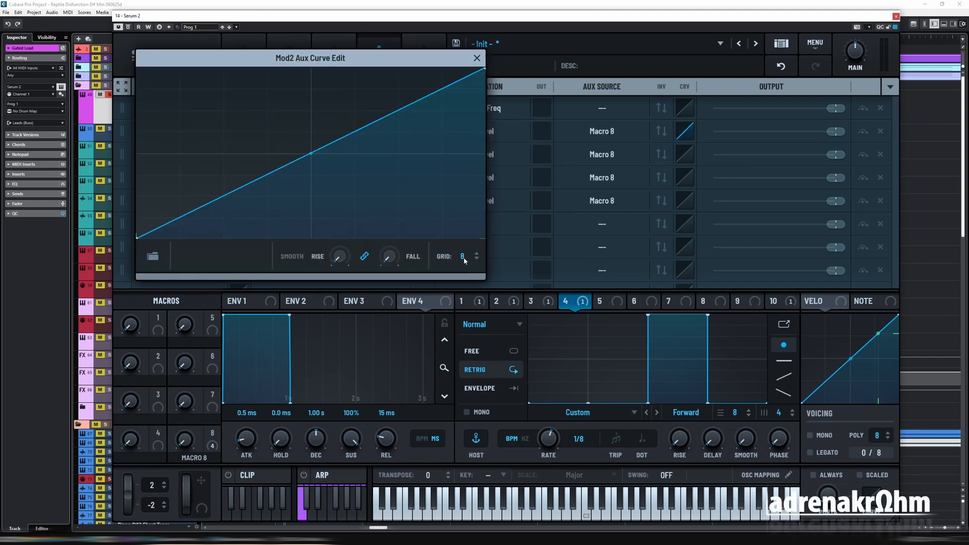
drag(463, 258, 465, 300)
drag(194, 168, 187, 56)
mouse_move(281, 158)
mouse_down()
mouse_move(276, 254)
mouse_move(486, 257)
mouse_up()
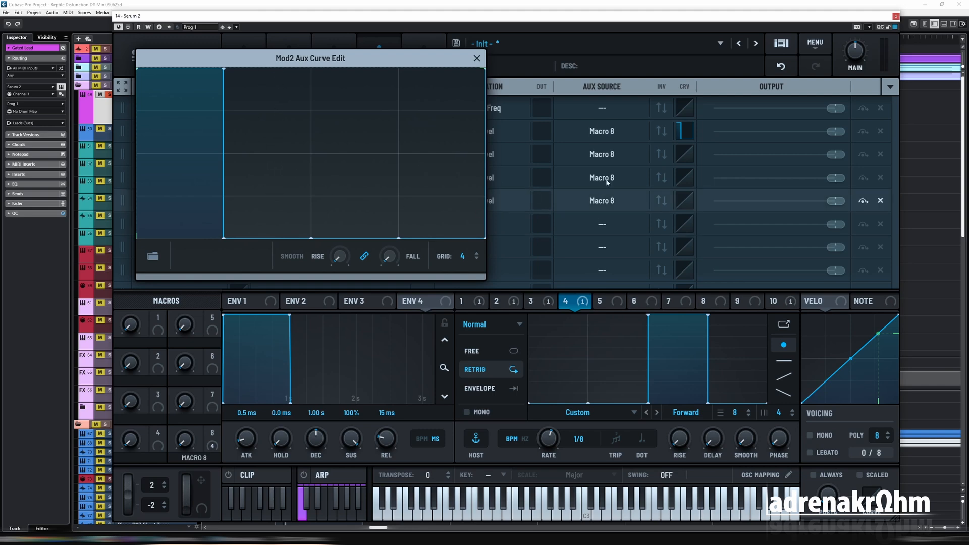
Step: Shape the aux curve of the LFO 2 routing to full height in the second column and zero everywhere else
click(684, 154)
mouse_move(162, 77)
mouse_down()
mouse_move(162, 104)
mouse_move(261, 33)
mouse_up()
mouse_move(336, 158)
mouse_down()
mouse_move(336, 327)
mouse_move(469, 322)
mouse_up()
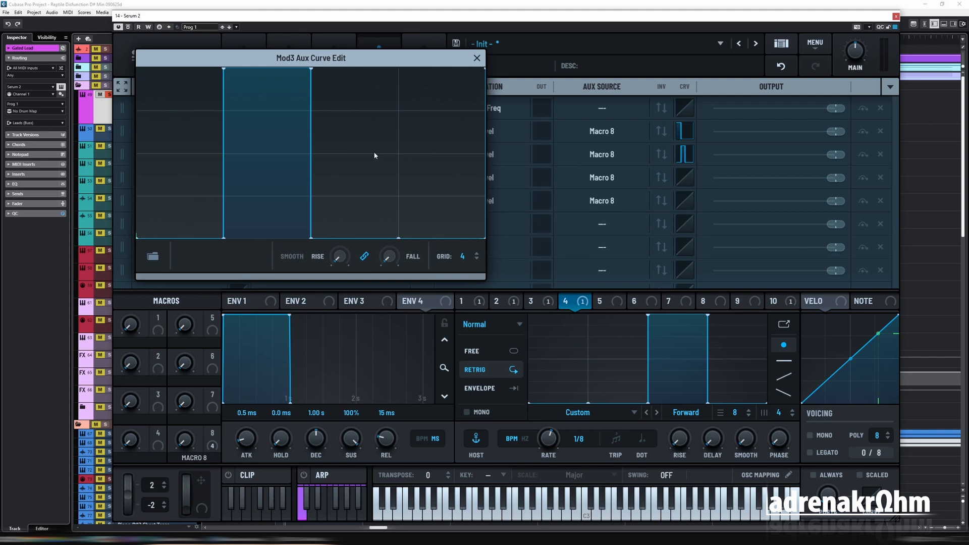
Step: Shape the aux curve of the LFO 3 routing to full height in the third column and zero everywhere else
click(685, 177)
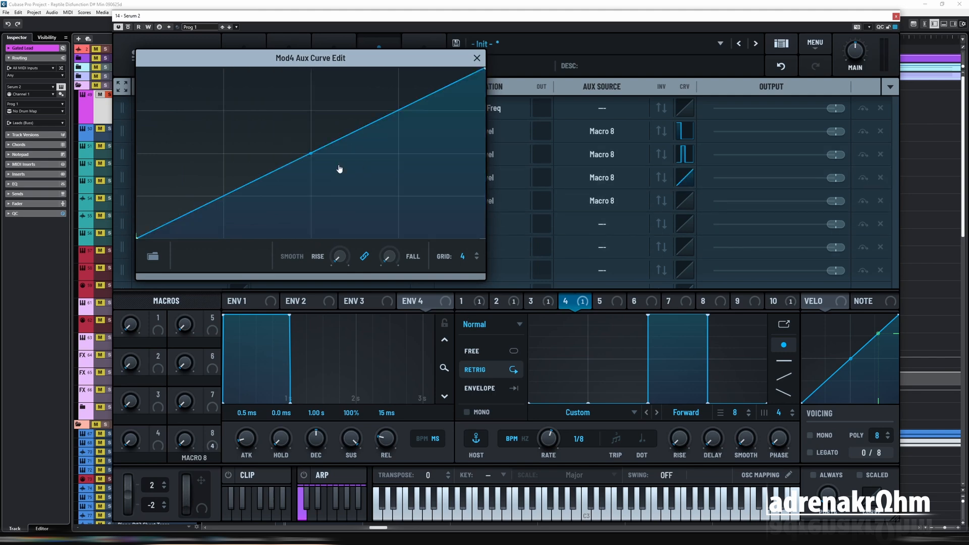
drag(340, 167, 355, 85)
drag(255, 136, 254, 306)
drag(181, 219, 186, 283)
drag(408, 152, 411, 374)
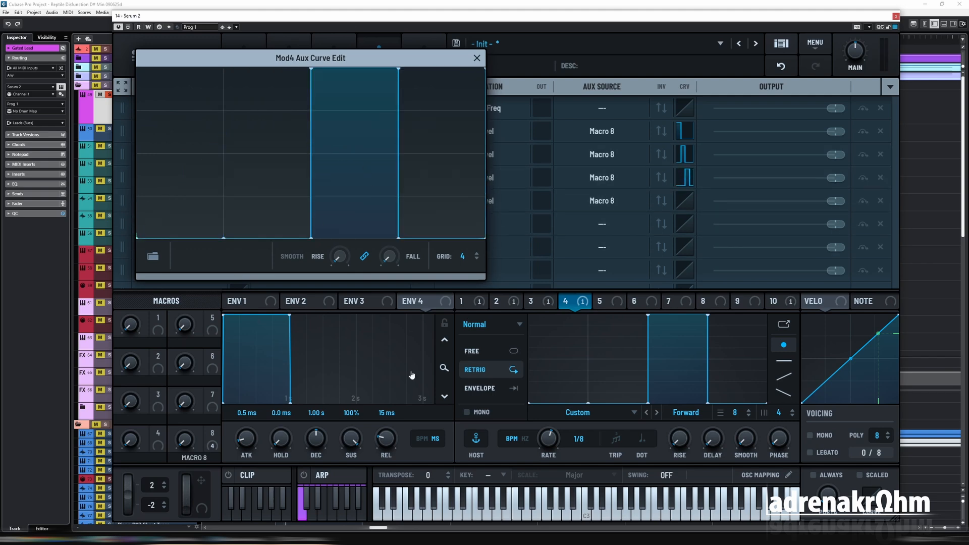
Step: Shape the aux curve of the LFO 4 routing to full height only in the fourth column and close the curve editor
click(688, 197)
drag(423, 169, 434, 53)
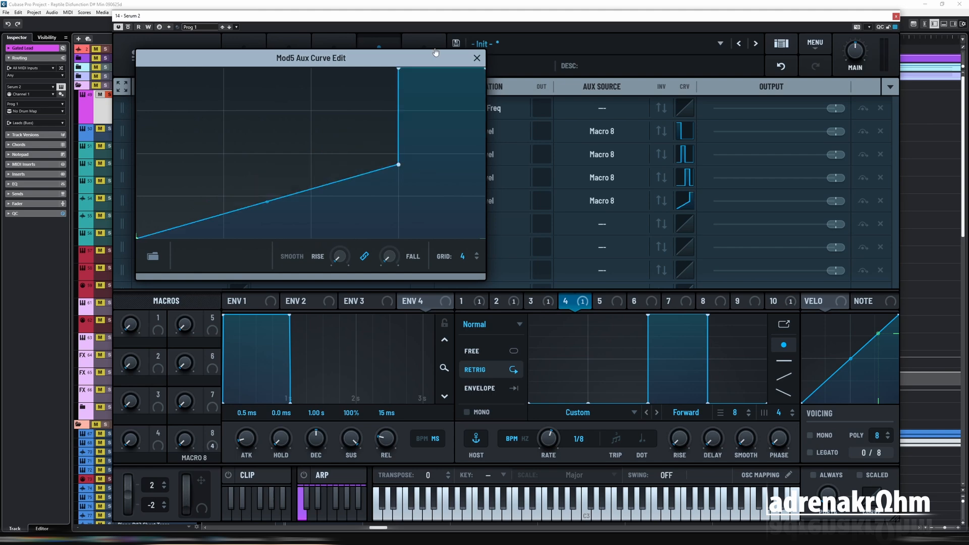
mouse_move(382, 101)
mouse_down()
mouse_move(377, 293)
mouse_move(177, 290)
mouse_up()
click(477, 58)
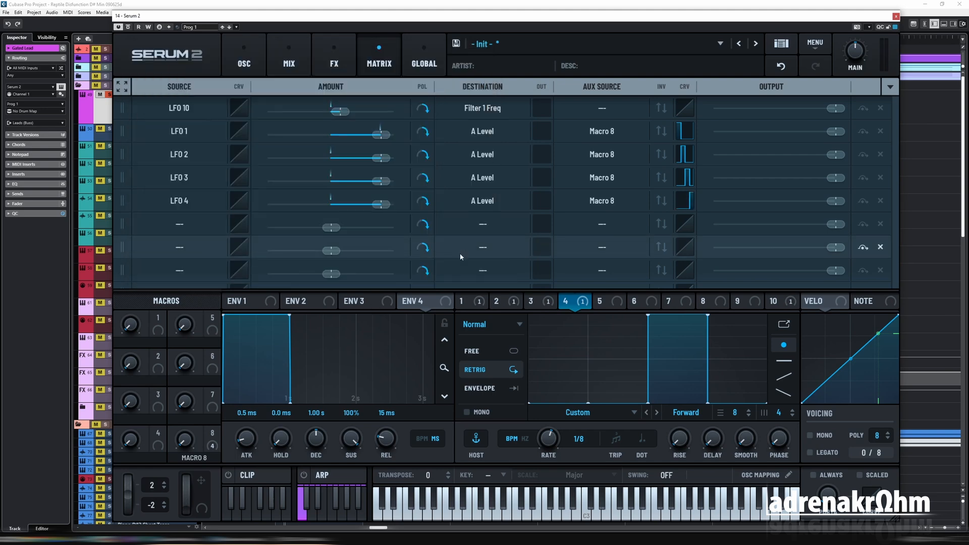
Step: Audition the four gate patterns by moving Macro 8 through values such as 33 and 60 while viewing the shapes of LFO 1 to 4
click(468, 301)
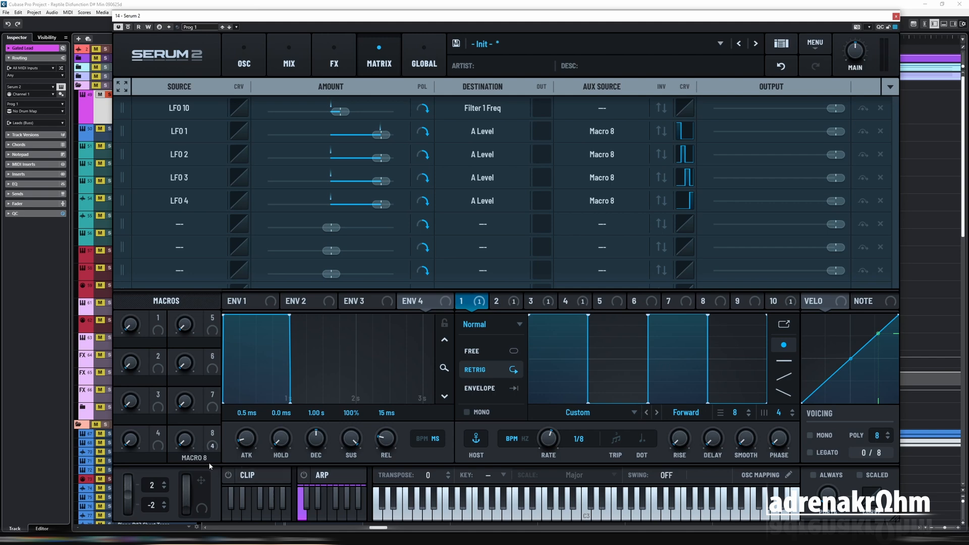
click(497, 302)
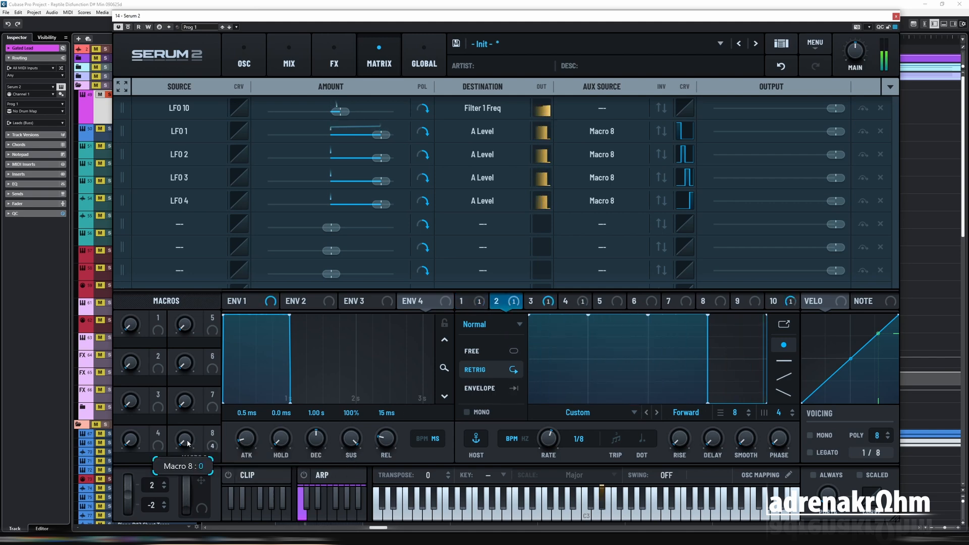
drag(188, 443, 178, 392)
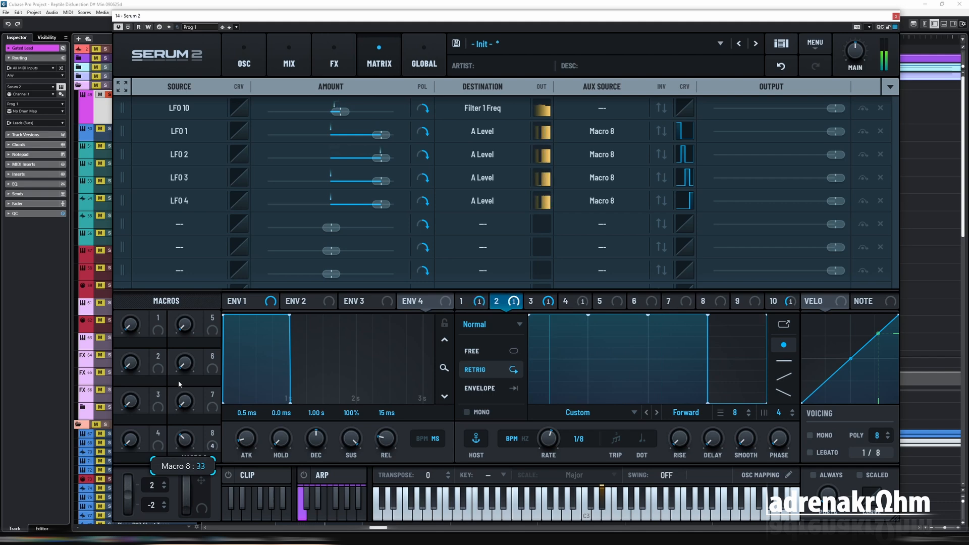
click(534, 303)
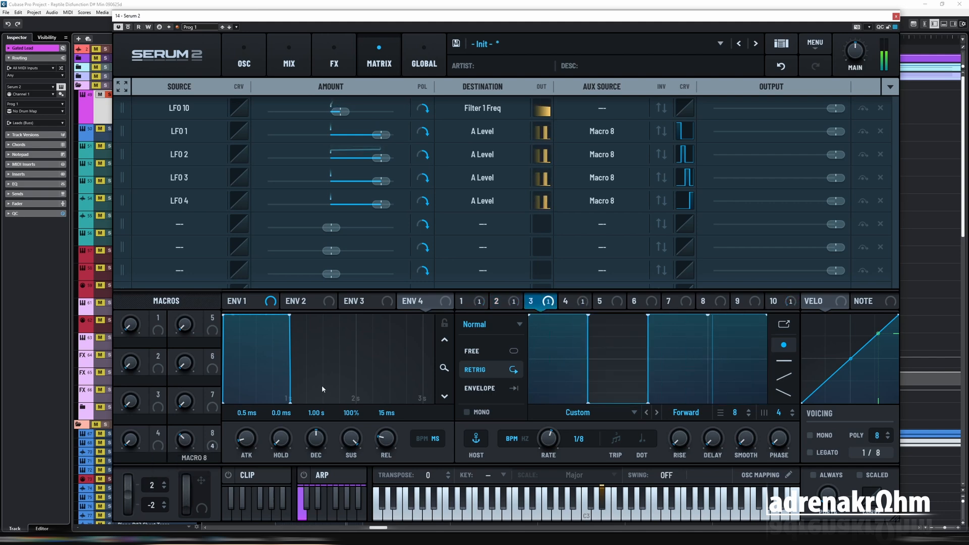
drag(191, 441, 191, 431)
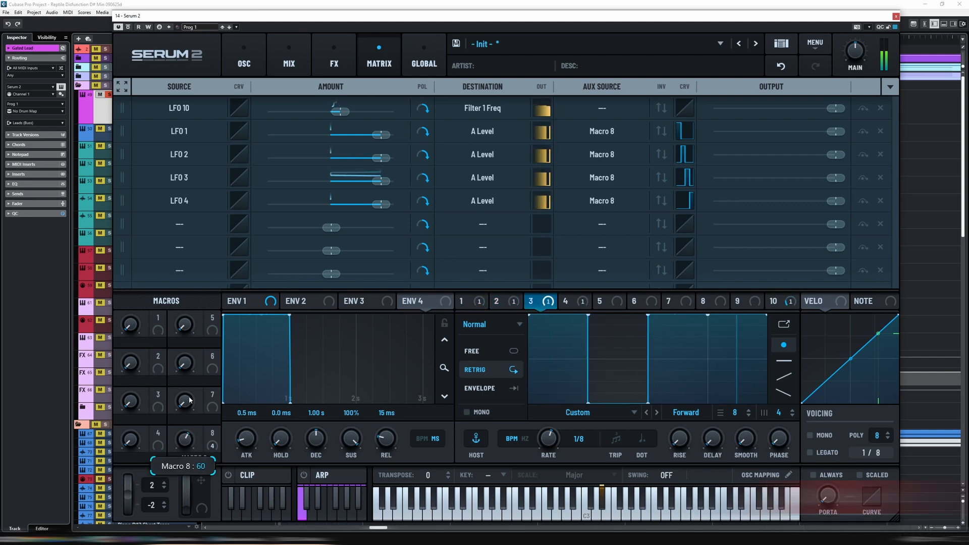
click(572, 305)
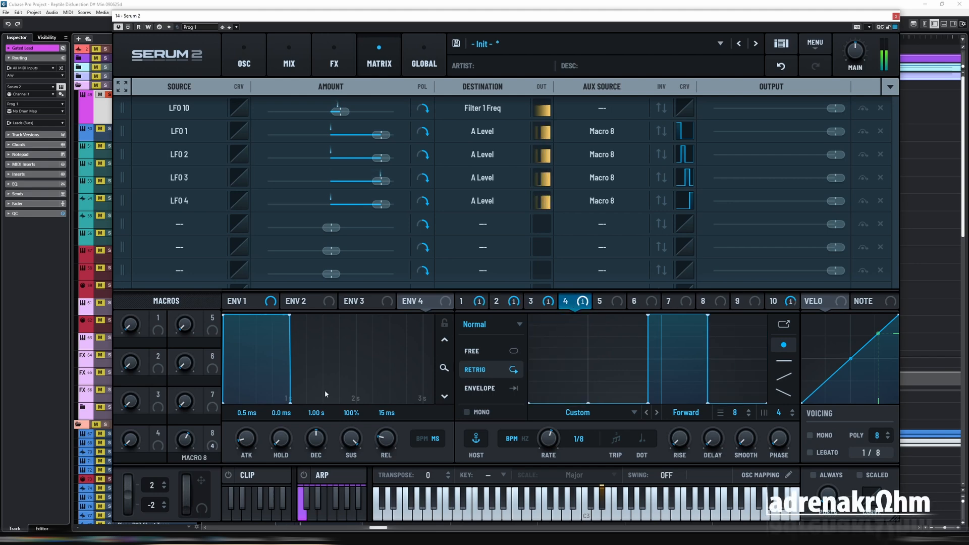
mouse_move(186, 442)
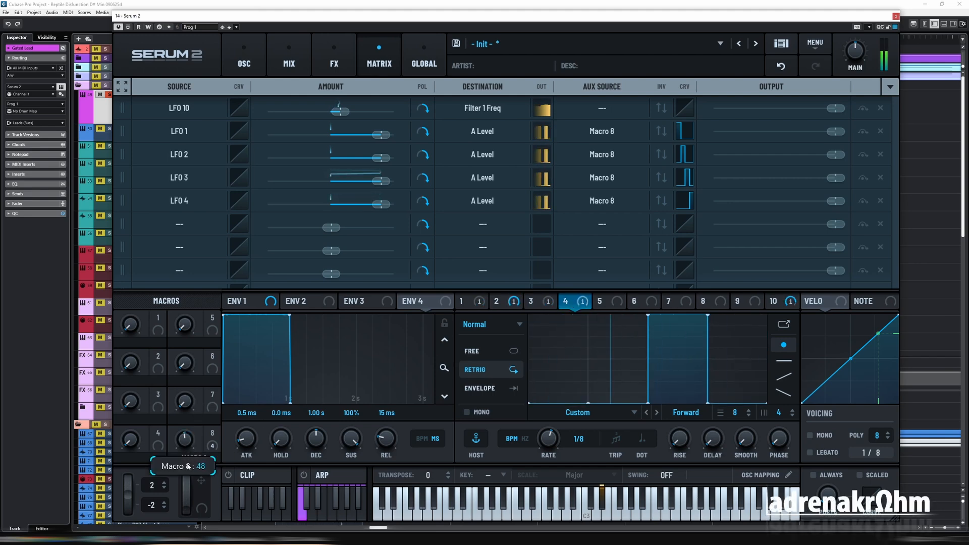
drag(188, 466, 188, 535)
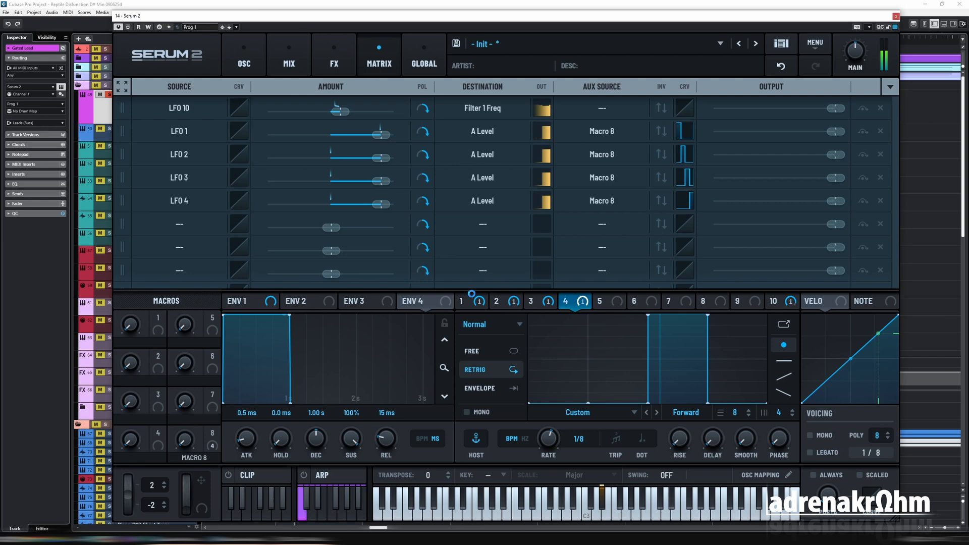
click(471, 297)
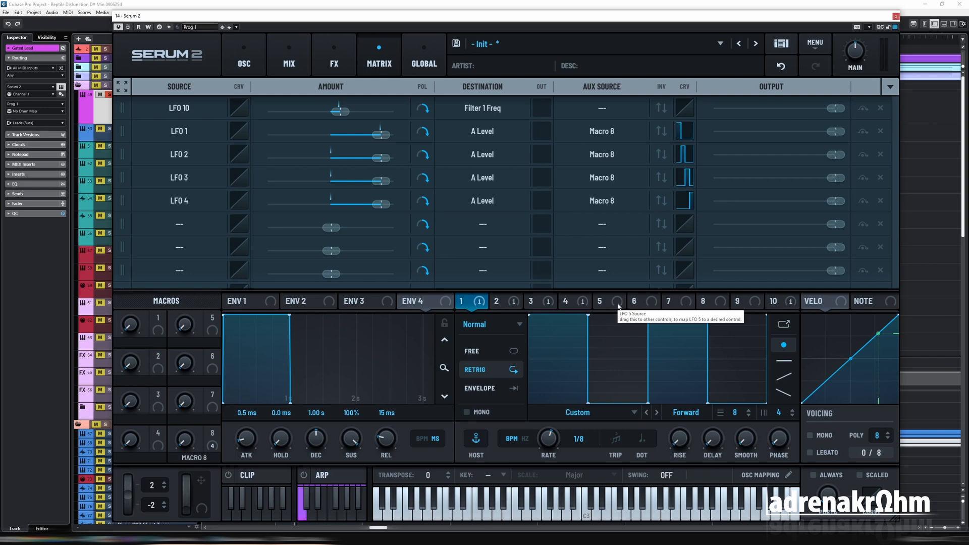
Step: Assign LFO 7 as the mod source of Macro 8 and change LFO 7's mode to S&H
click(679, 306)
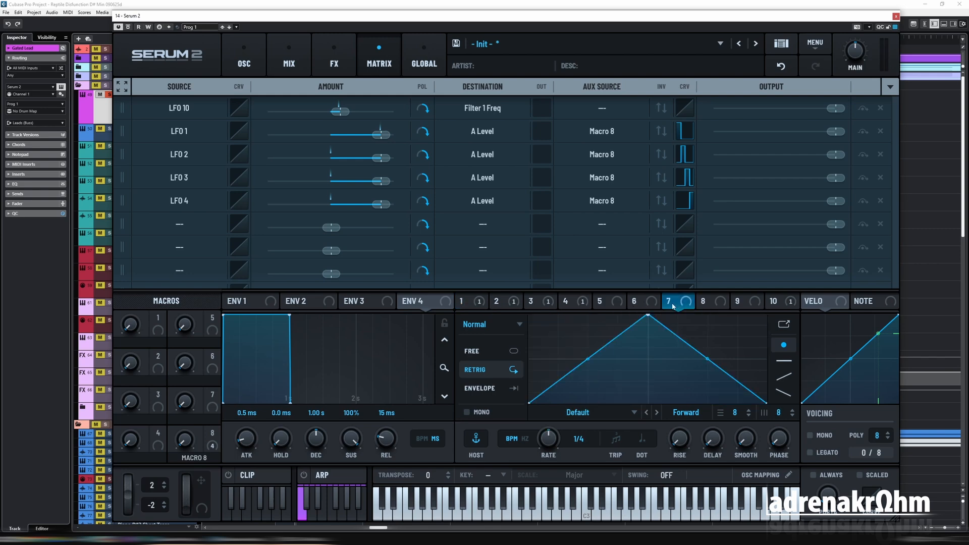
right_click(189, 442)
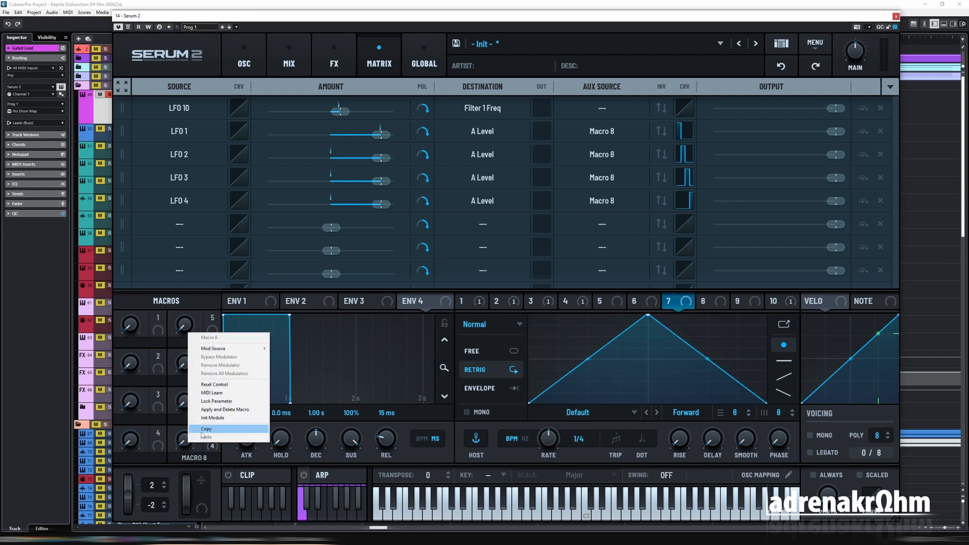
mouse_move(230, 348)
mouse_move(303, 357)
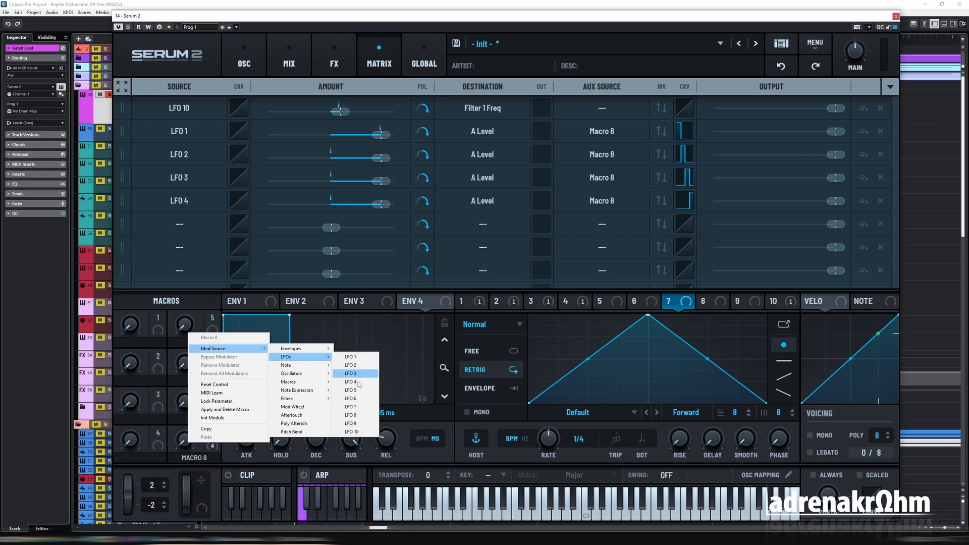
click(353, 407)
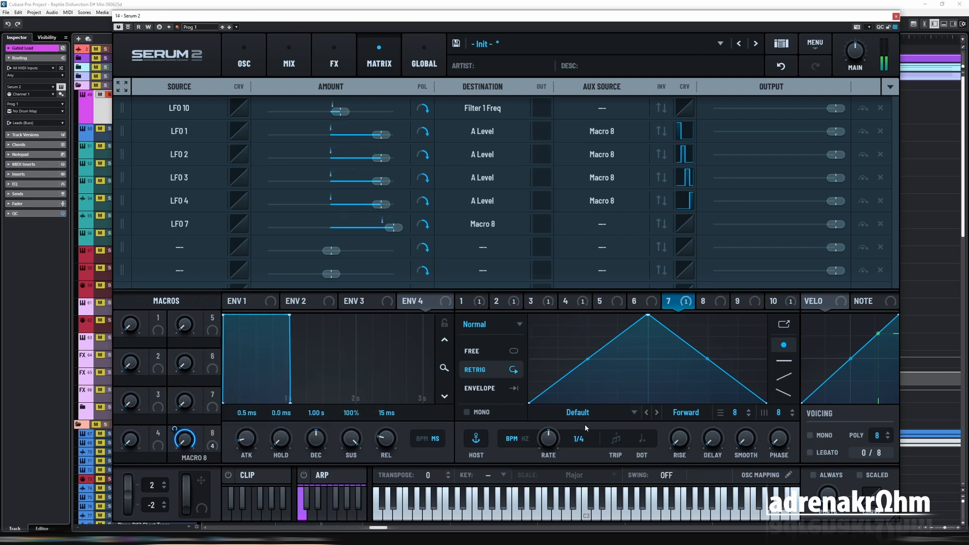
click(490, 325)
click(477, 372)
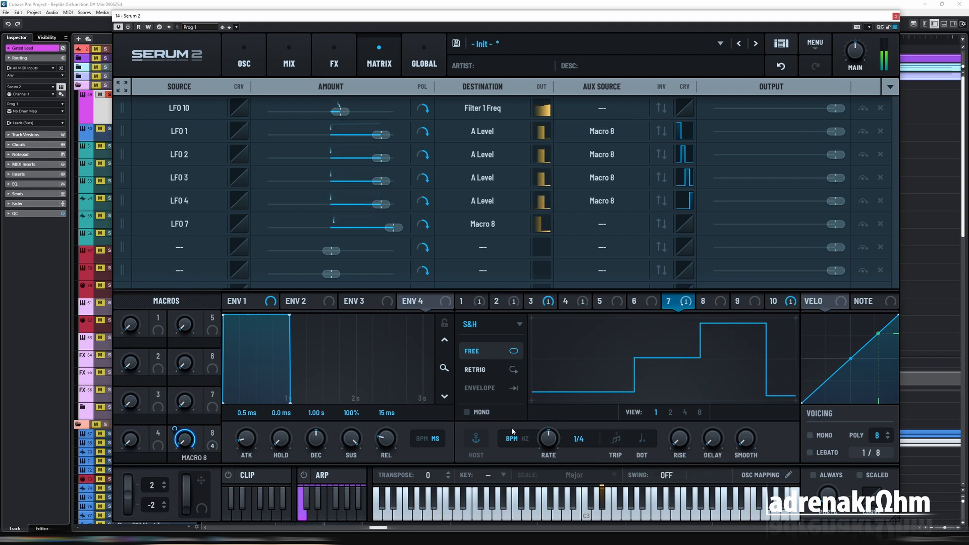
Step: Make LFO 7 mono and set its rate to 1/8
click(466, 412)
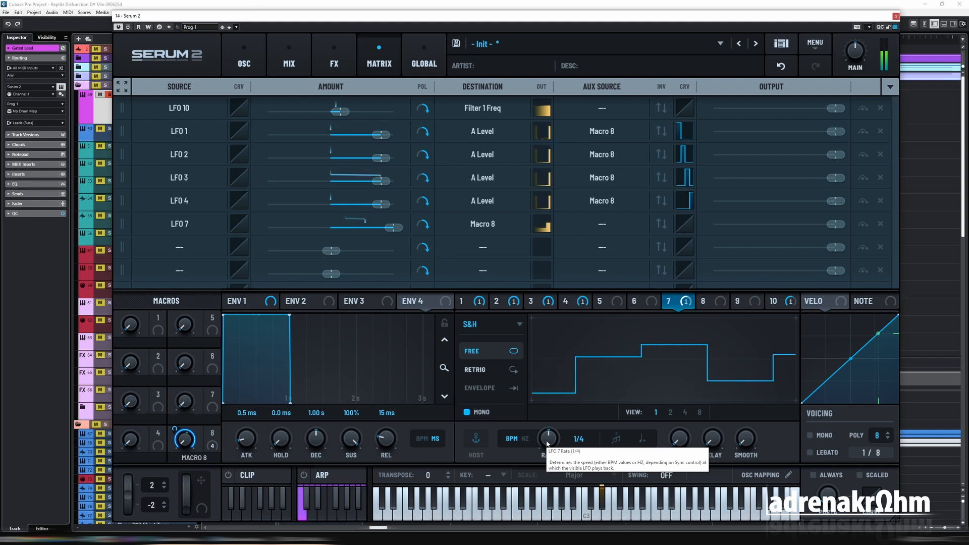
drag(548, 444, 548, 436)
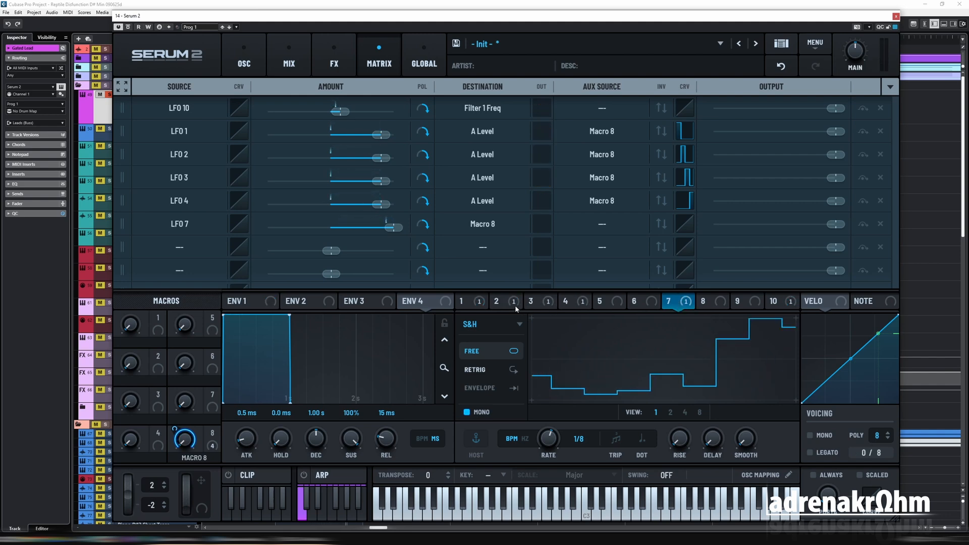
Step: Compare LFO 1's gate shape and rate with LFO 7's random sample-and-hold pattern
click(461, 301)
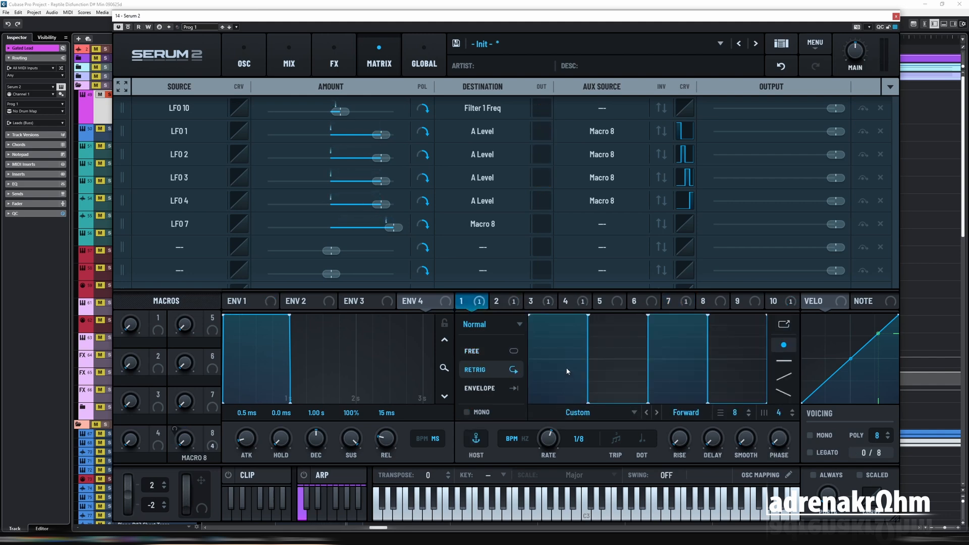
click(669, 302)
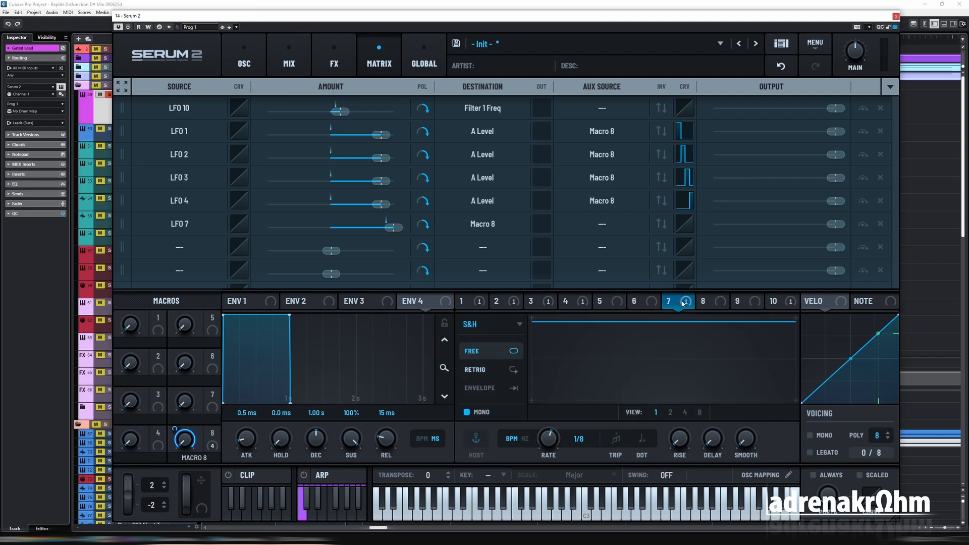
click(461, 301)
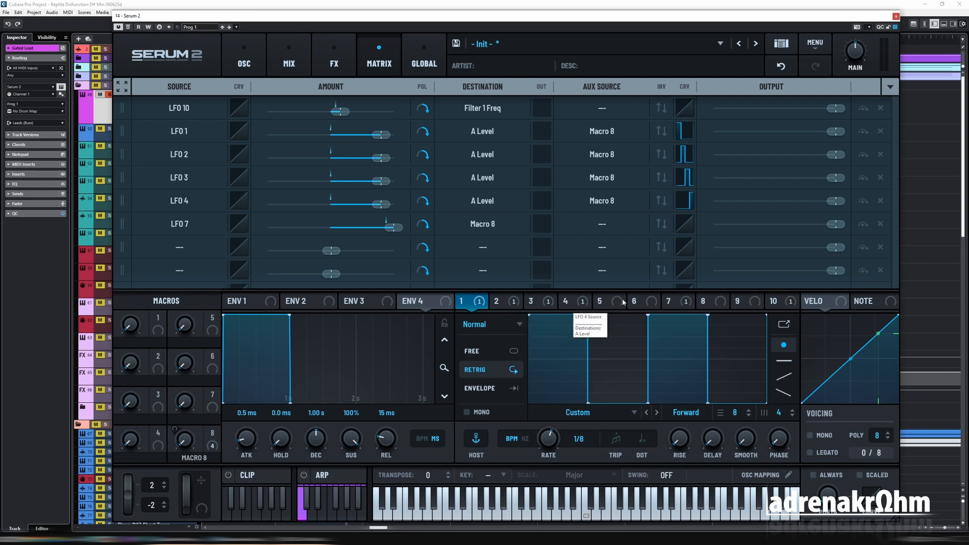
click(669, 303)
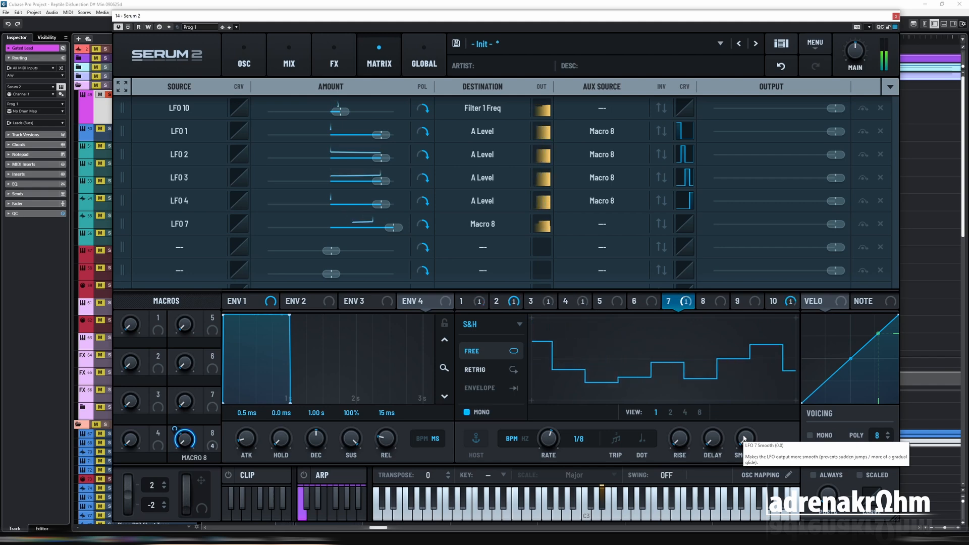
click(474, 305)
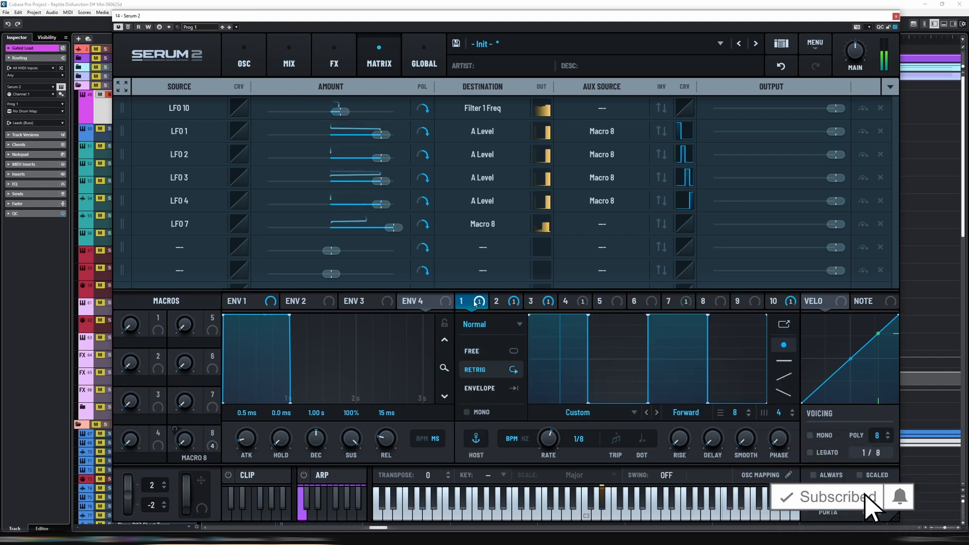
click(670, 302)
Step: Inspect the Gated Lead track's channel settings and spectrum while it plays, and close the channel window
click(256, 65)
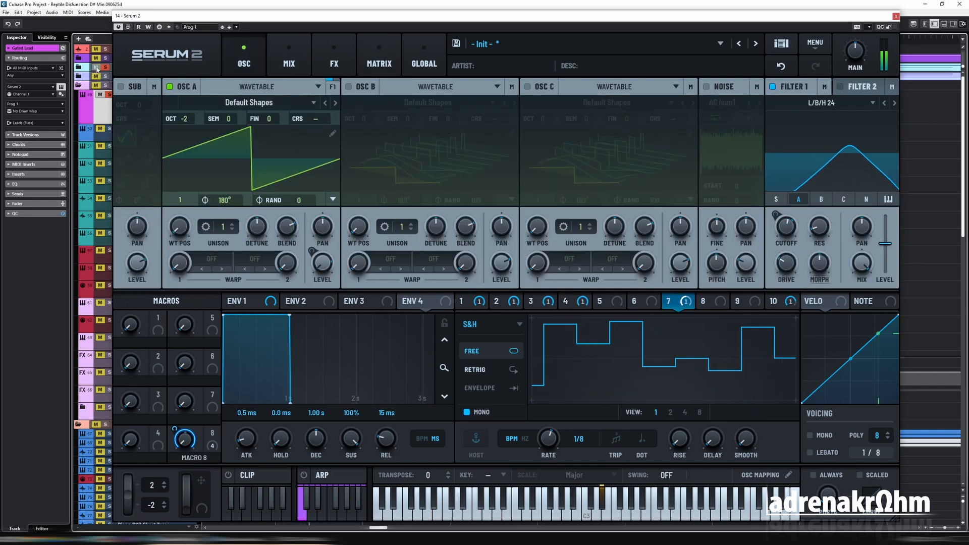
click(63, 48)
click(787, 228)
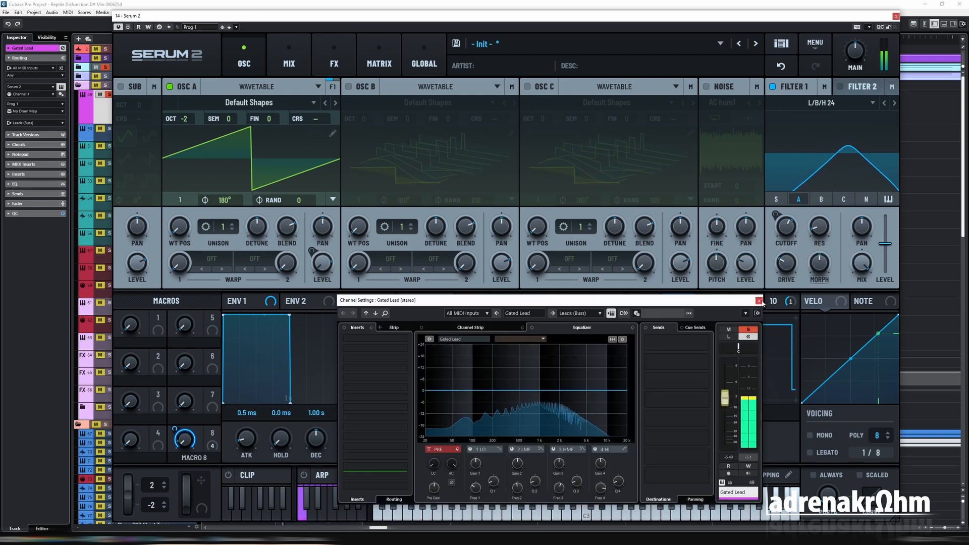
click(759, 301)
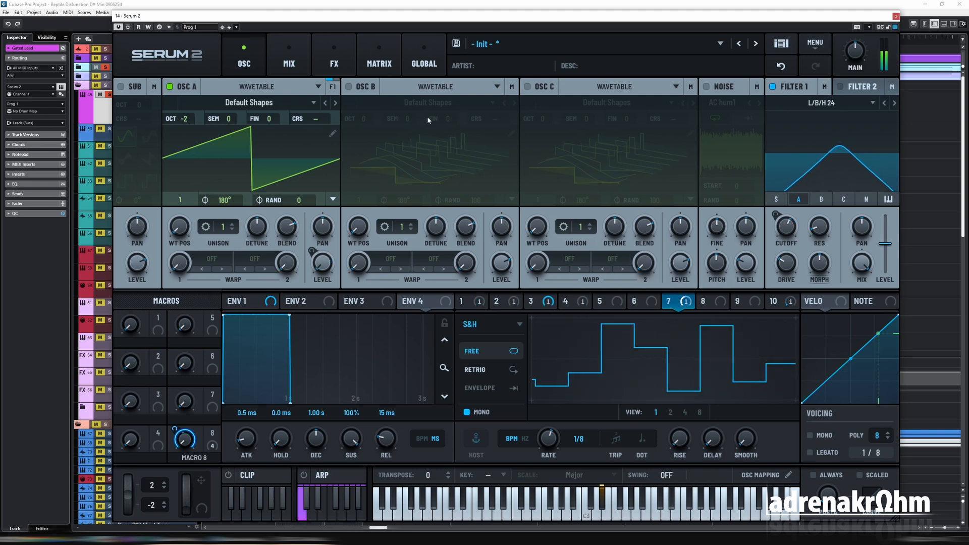
Step: Replace Macro 8 with LFO 7 as the aux source of the LFO 1 and LFO 2 routings to A Level
click(379, 64)
click(602, 132)
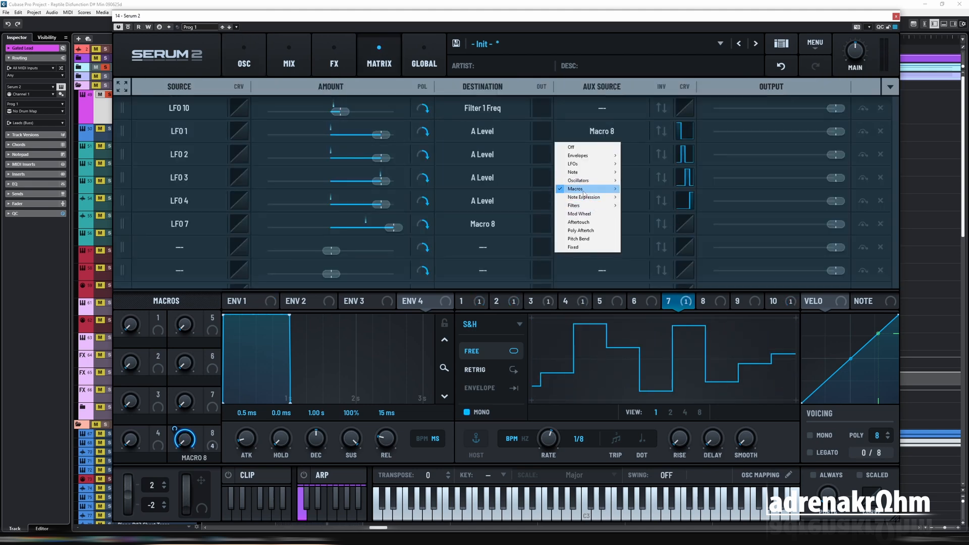
mouse_move(583, 191)
mouse_move(584, 165)
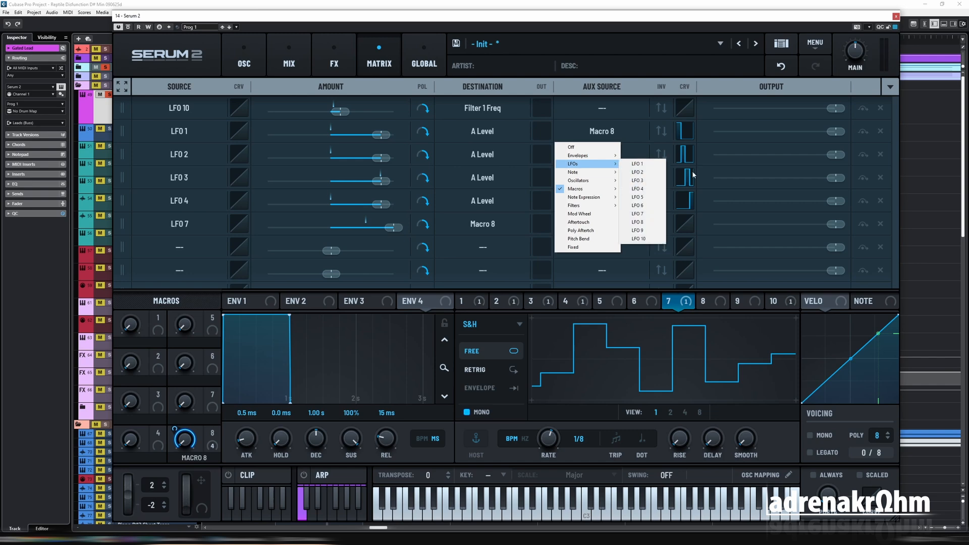
click(651, 216)
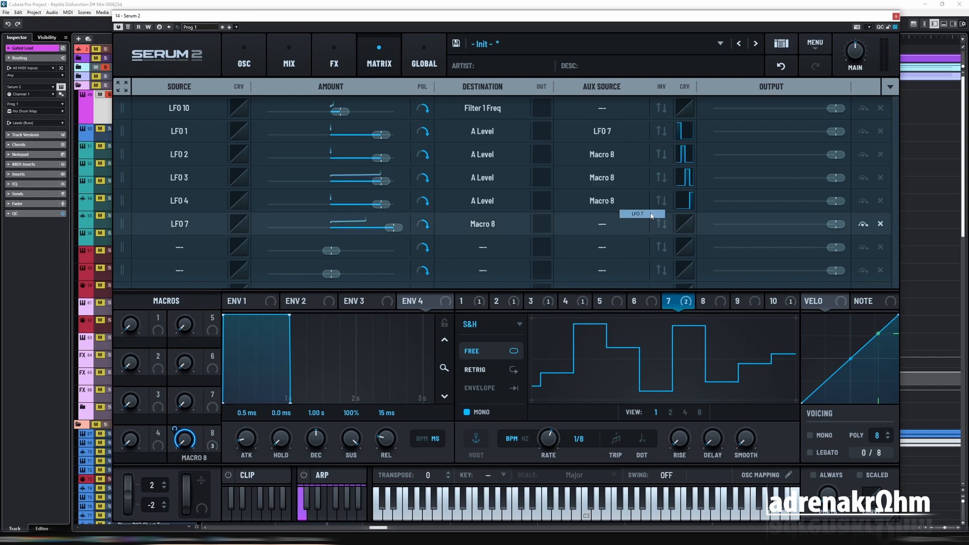
click(608, 154)
mouse_move(591, 187)
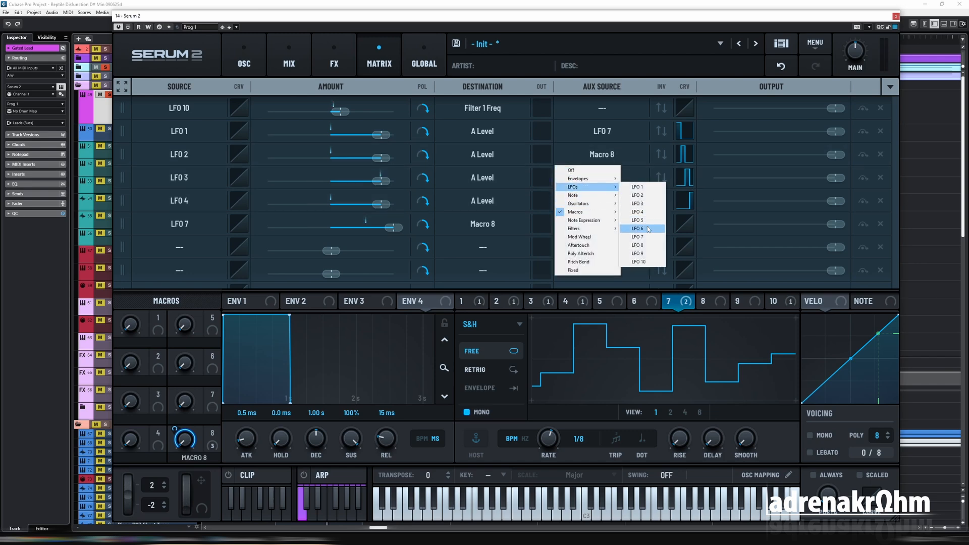
click(637, 237)
Step: Set LFO 7 as the aux source of the LFO 3 and LFO 4 routings to A Level as well
click(602, 178)
mouse_move(588, 210)
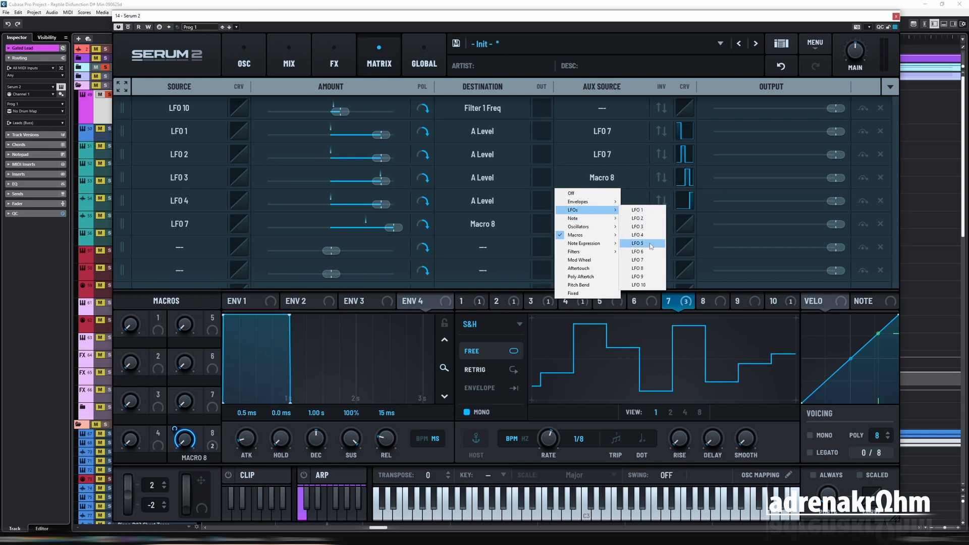
click(650, 262)
click(603, 200)
mouse_move(588, 233)
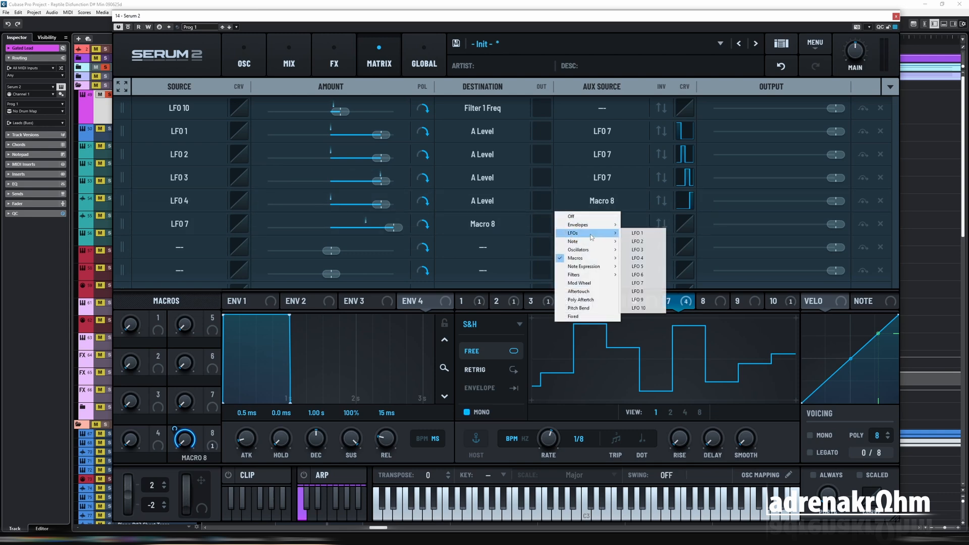
click(656, 282)
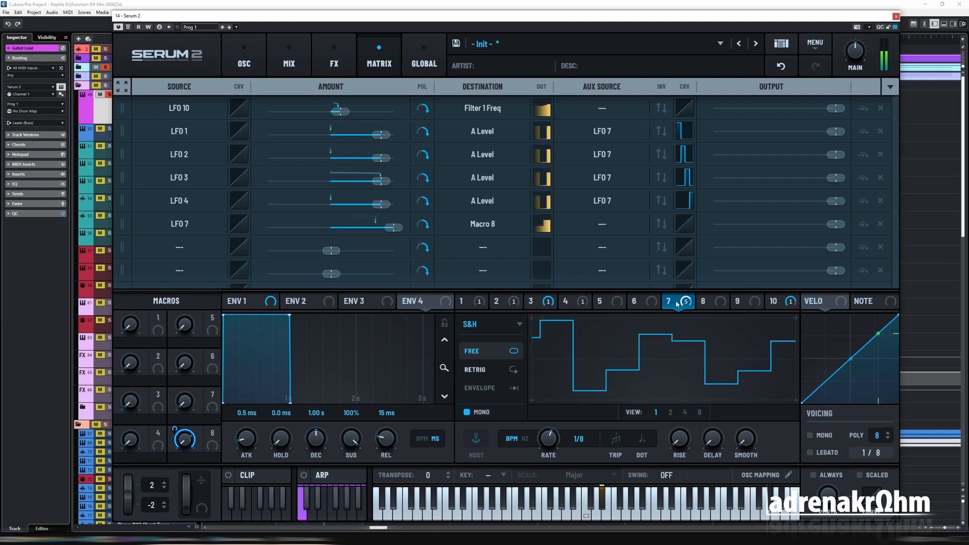
Step: Modulate Filter 1's Morph with LFO 9 at a 1/4 rate and raise the filter's resonance
click(774, 300)
click(244, 70)
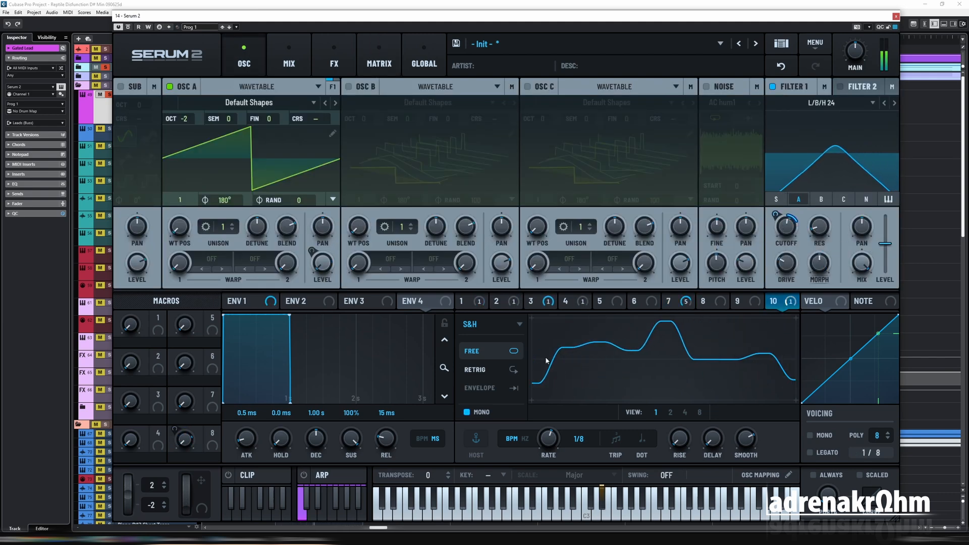
mouse_move(789, 240)
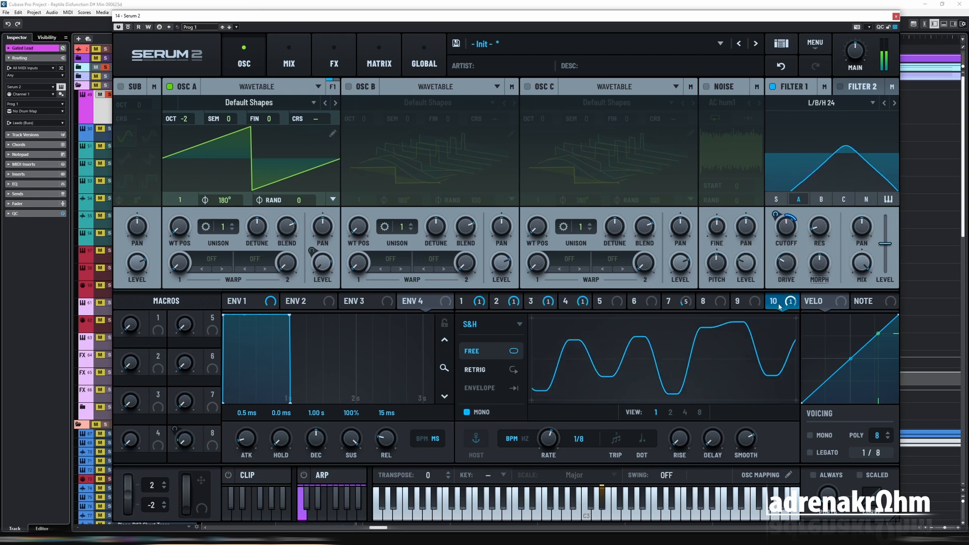
click(760, 305)
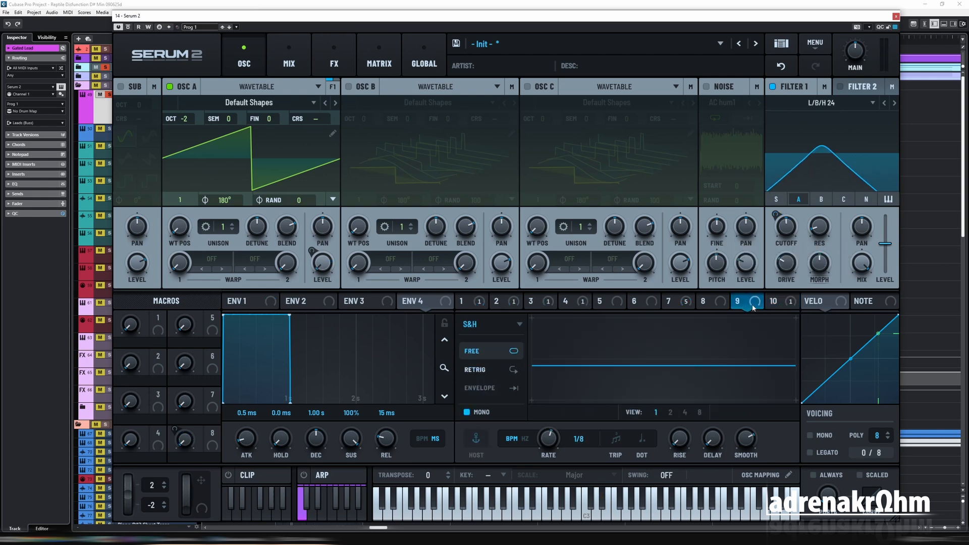
click(718, 306)
click(760, 306)
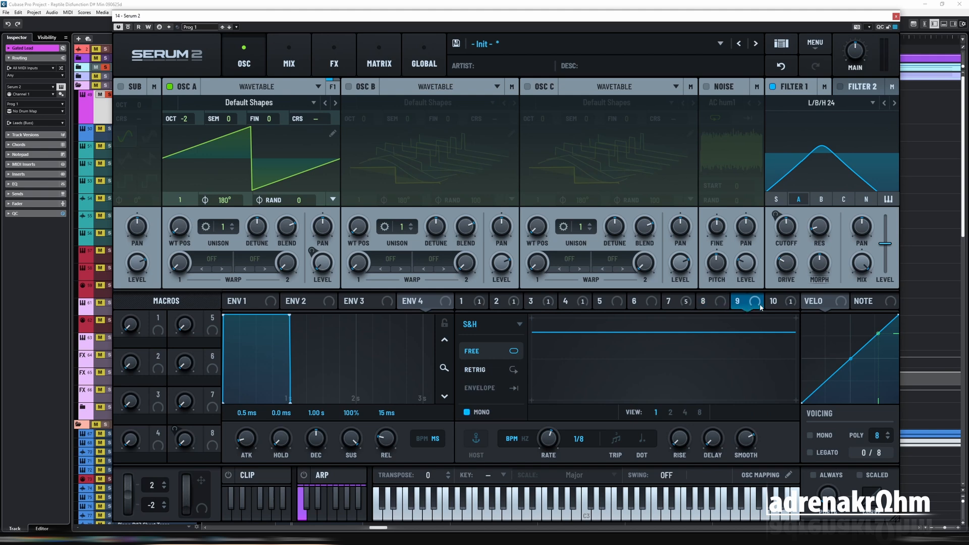
drag(754, 302, 820, 261)
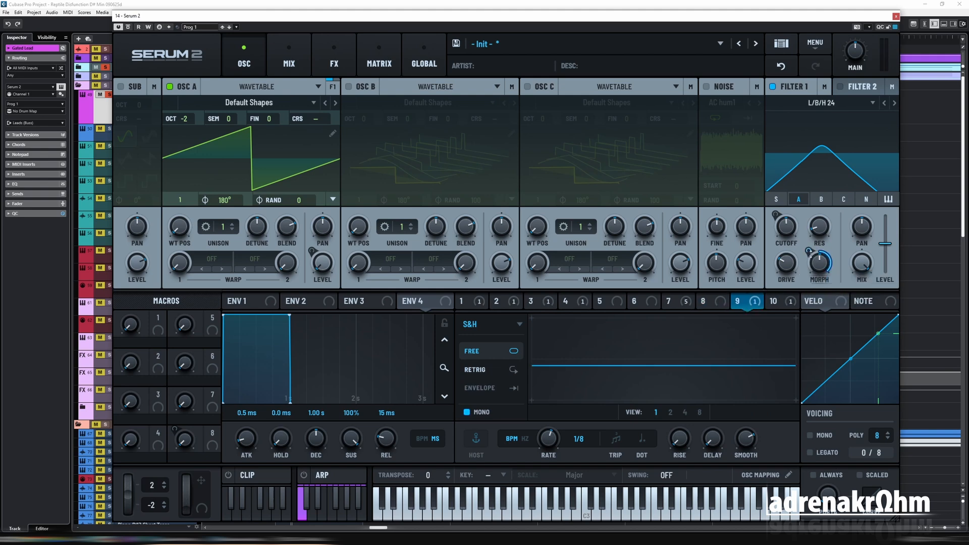
mouse_move(826, 259)
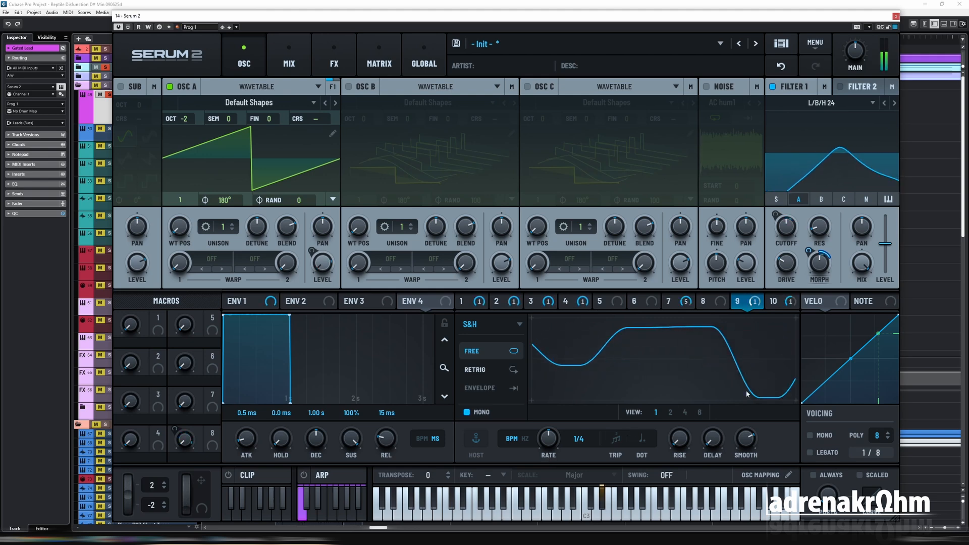
drag(819, 227, 818, 206)
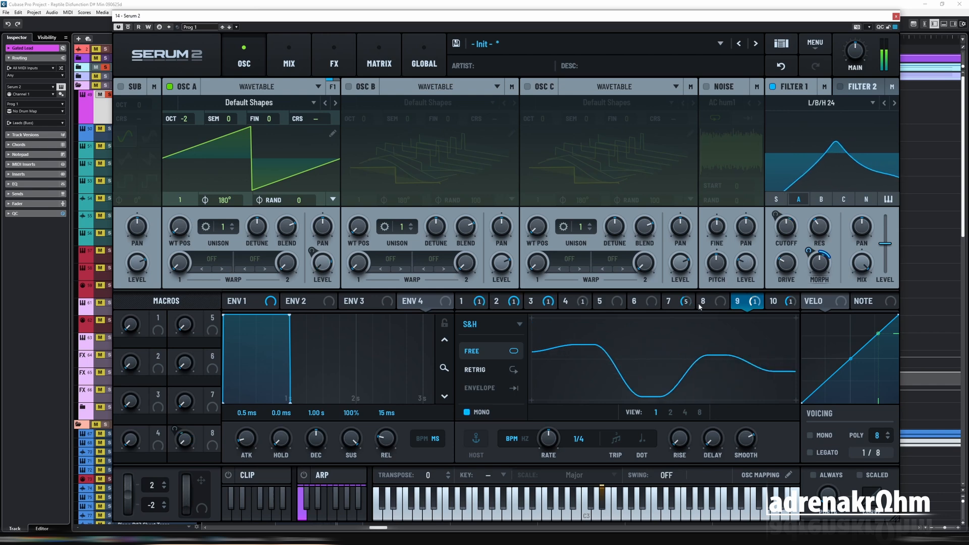
Step: Add a Distortion effect to the Main effects chain and place it ahead of the Equalizer
click(723, 304)
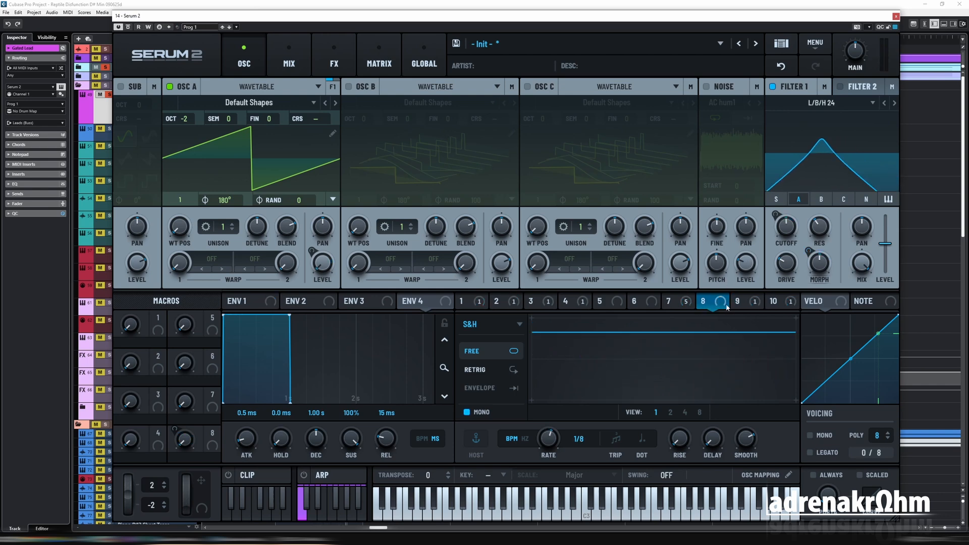
click(371, 63)
click(289, 63)
click(334, 63)
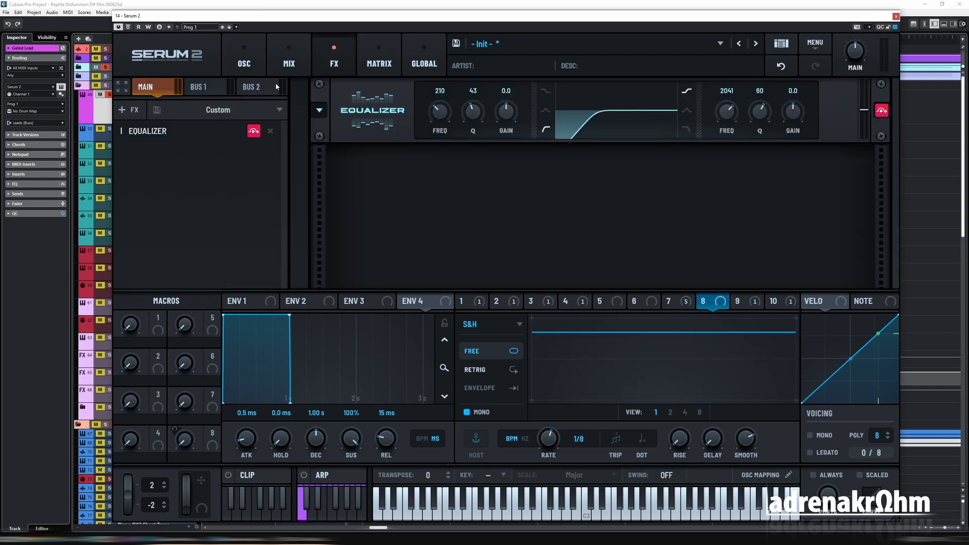
click(127, 109)
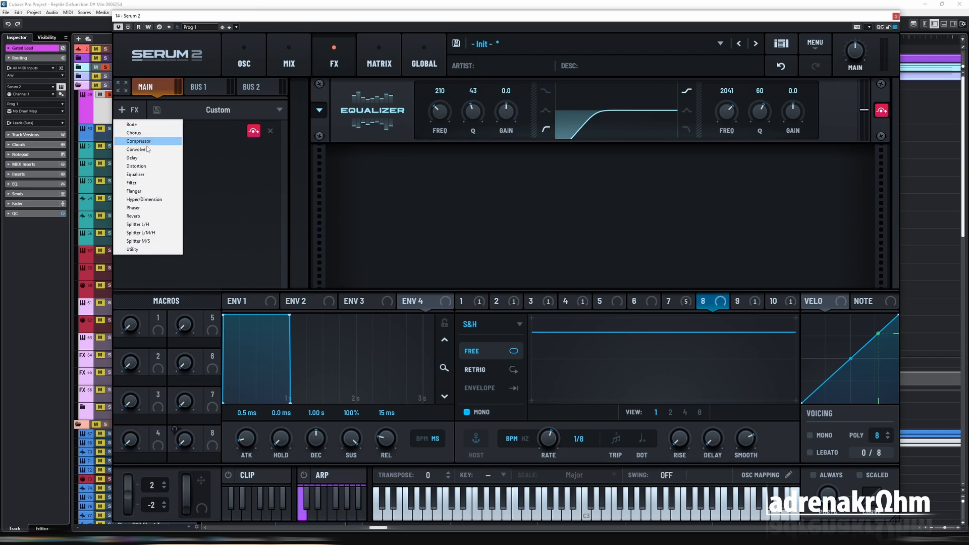
click(148, 166)
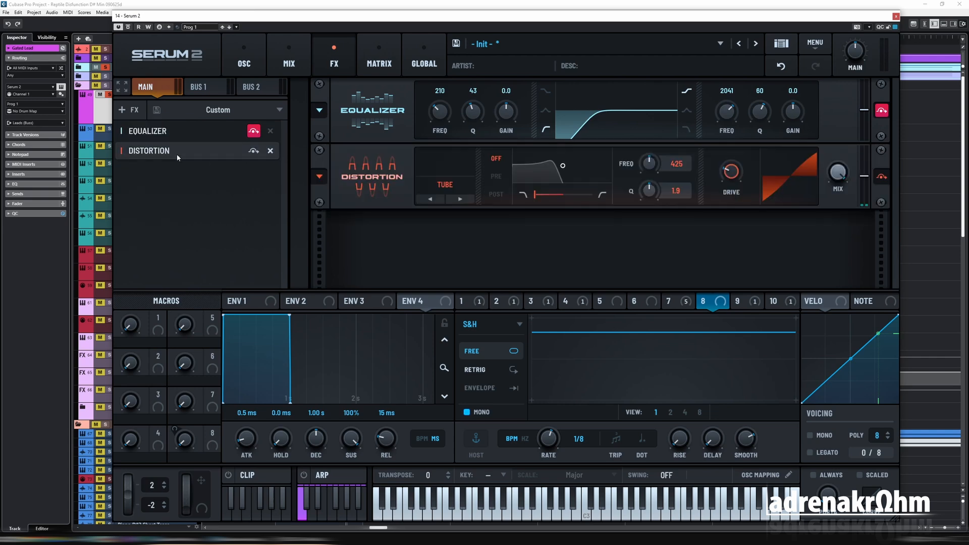
drag(177, 155, 180, 133)
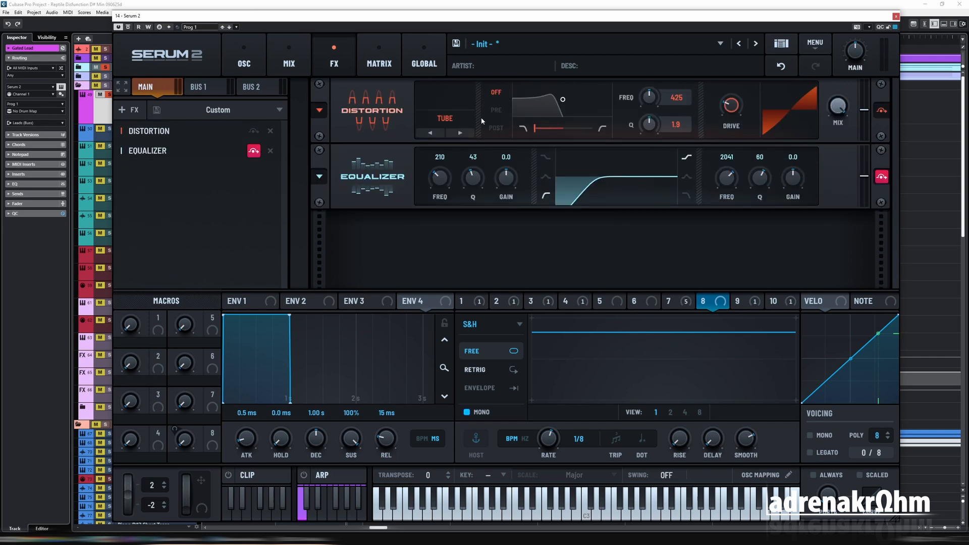
Step: Set the distortion type to Diode 2 and assign LFO 8 to the distortion's Drive
click(458, 132)
click(458, 132)
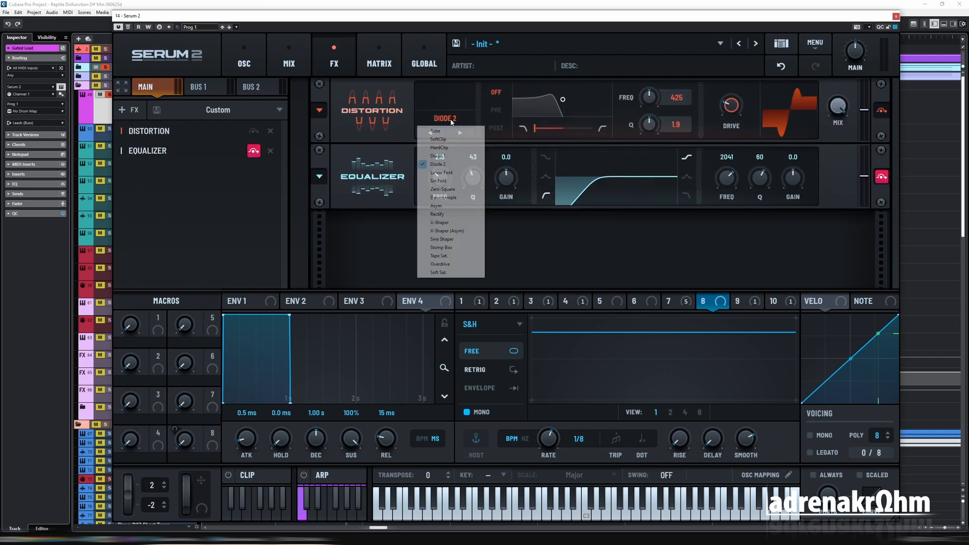
click(527, 69)
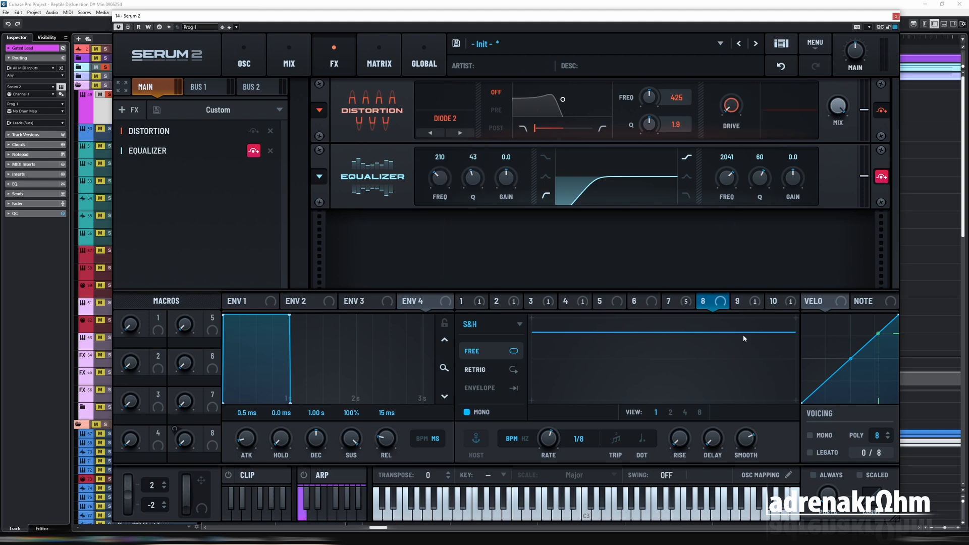
drag(720, 301, 711, 146)
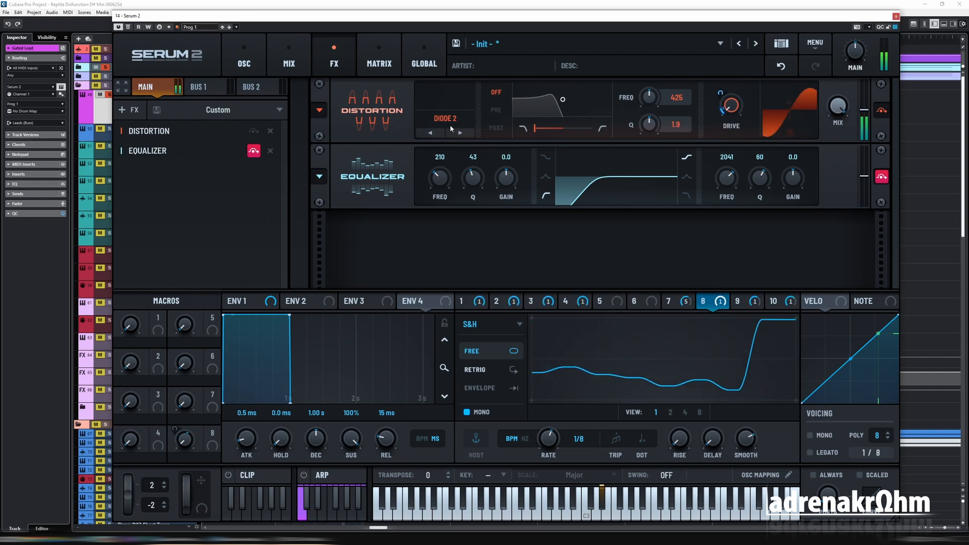
Step: Audition the following distortion types, including Sin Fold, and settle on Downsample
click(460, 132)
click(460, 133)
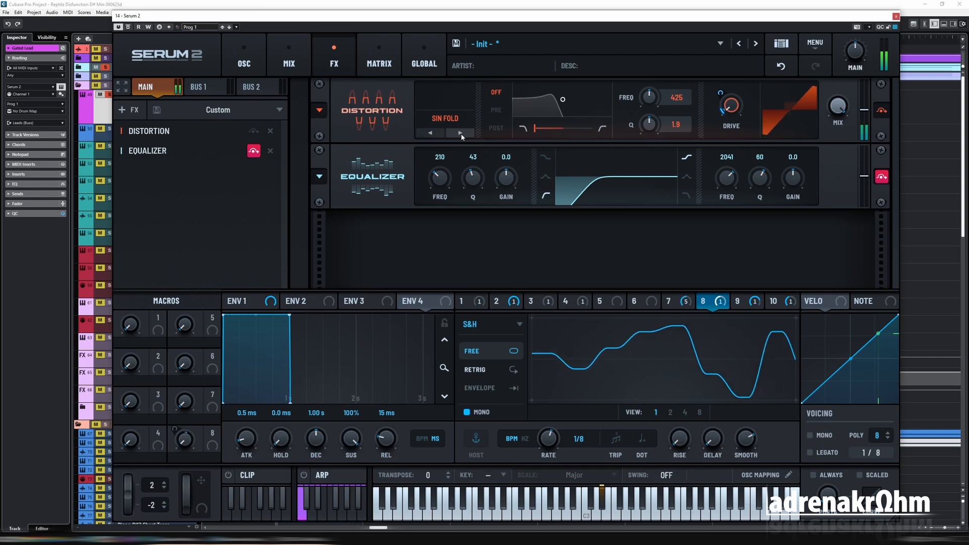
click(460, 133)
click(461, 132)
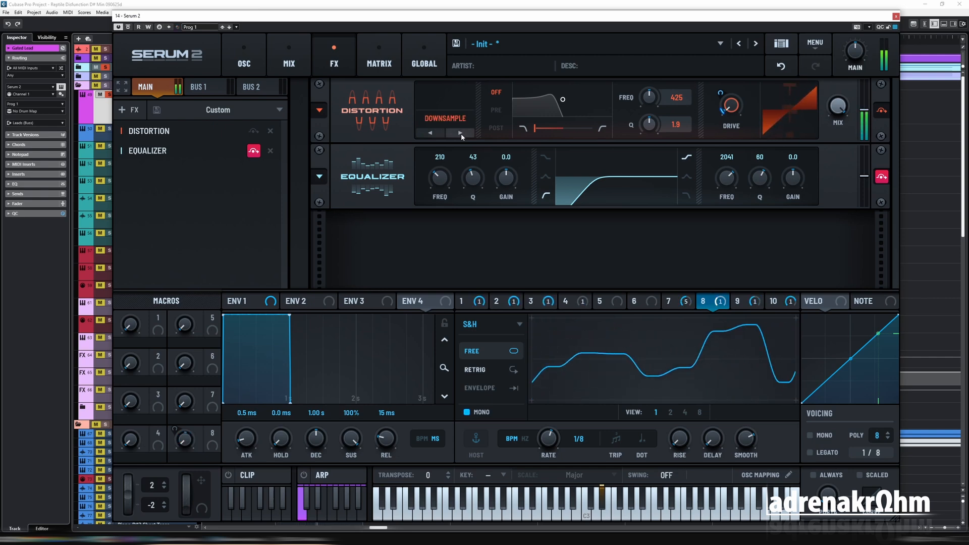
mouse_move(725, 89)
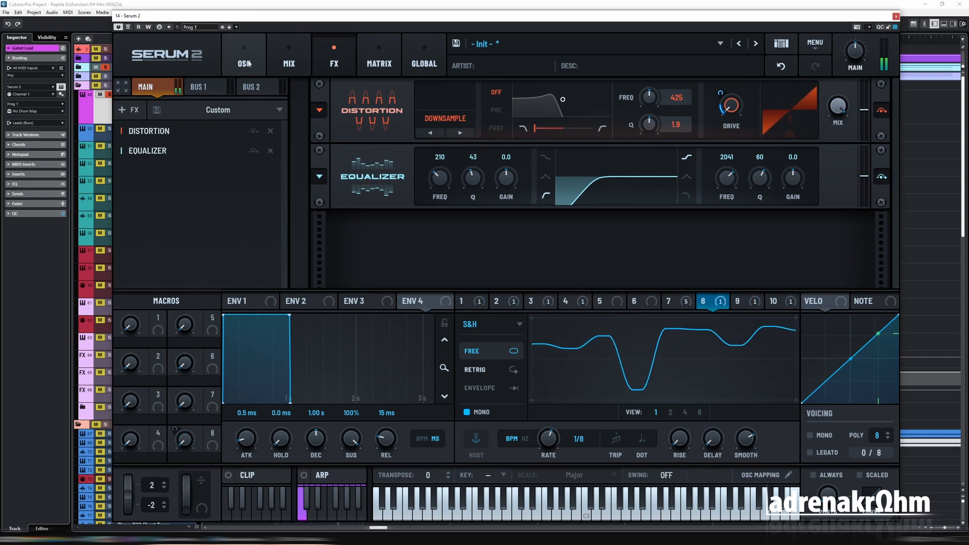
Step: Add a Delay effect to the Main effects chain and place it between the Distortion and the Equalizer
click(129, 109)
click(146, 174)
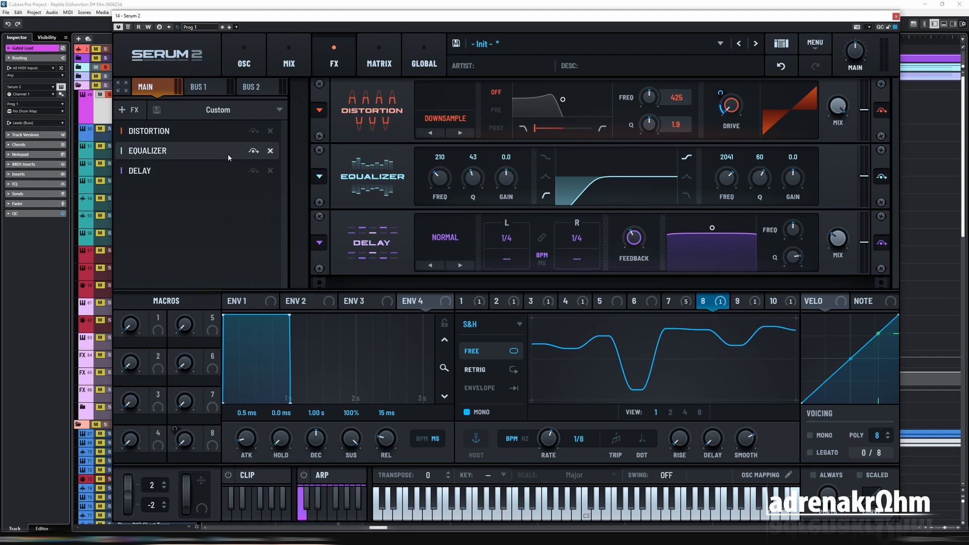
drag(174, 171, 177, 129)
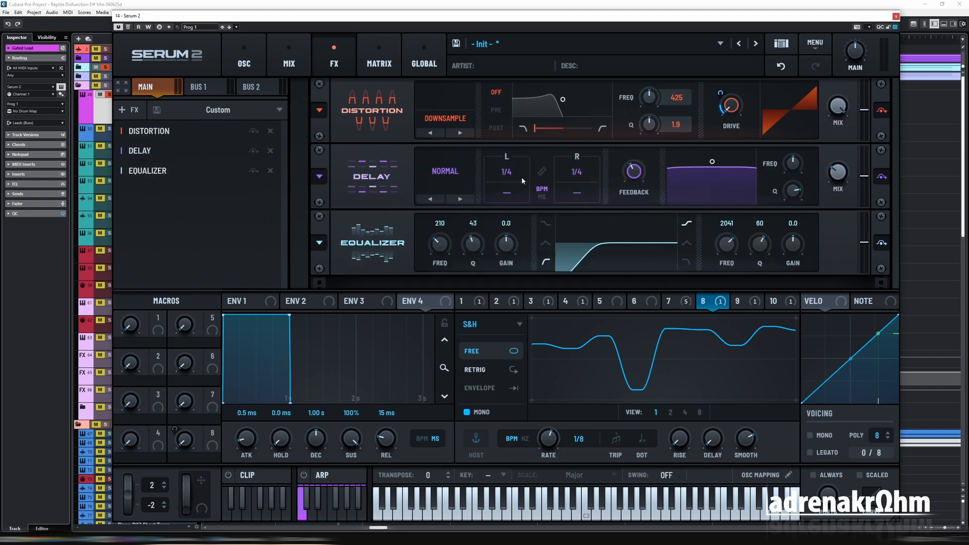
Step: Link the delay's left and right times at dotted 1/8, narrow its filter band and adjust its wet mix
click(515, 199)
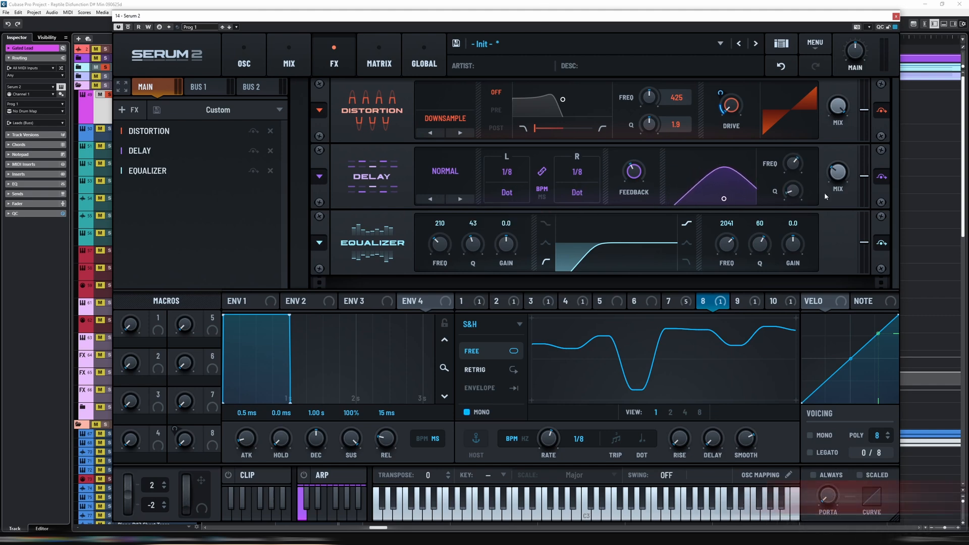
mouse_move(837, 191)
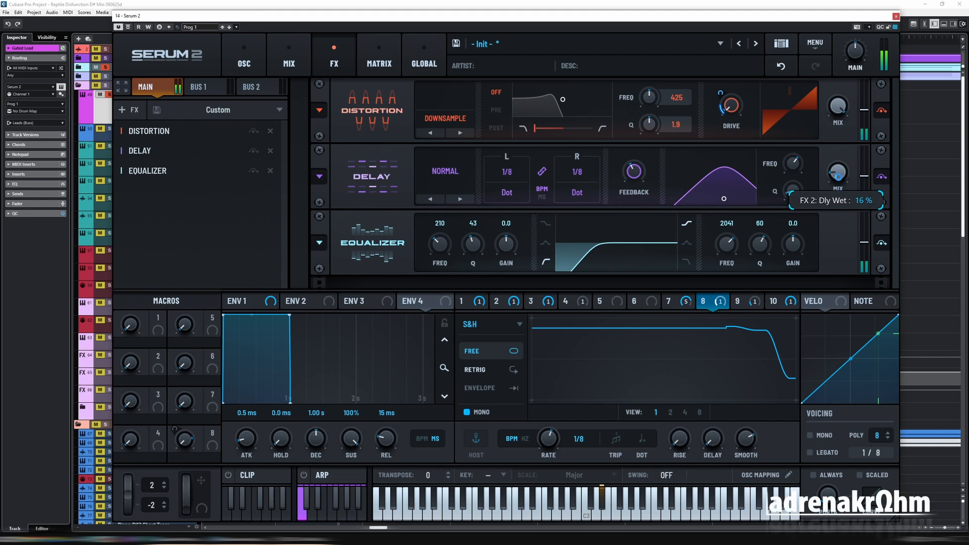
scroll(840, 176, up, 5)
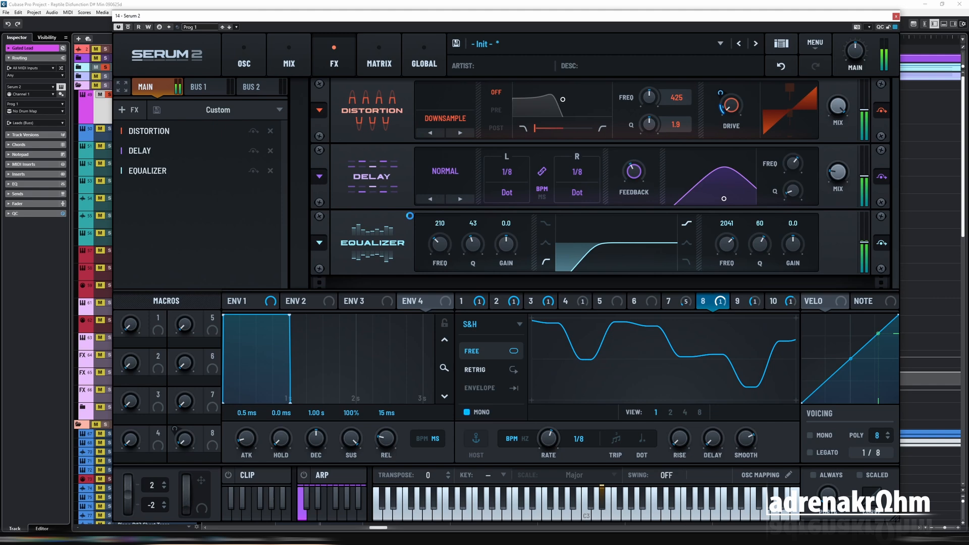
Step: Add a Reverb effect ahead of the Equalizer and set its type to Vintage
click(129, 109)
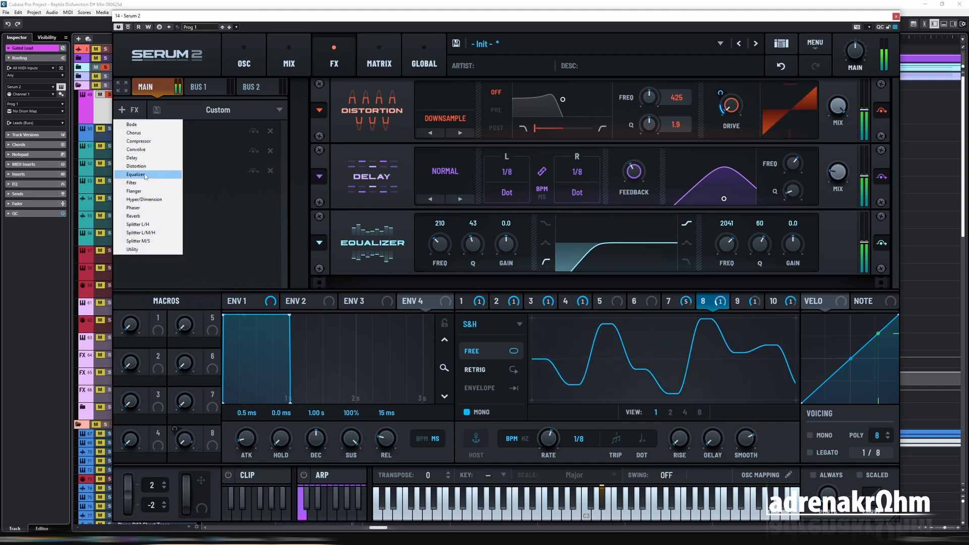
click(148, 220)
drag(182, 190, 178, 163)
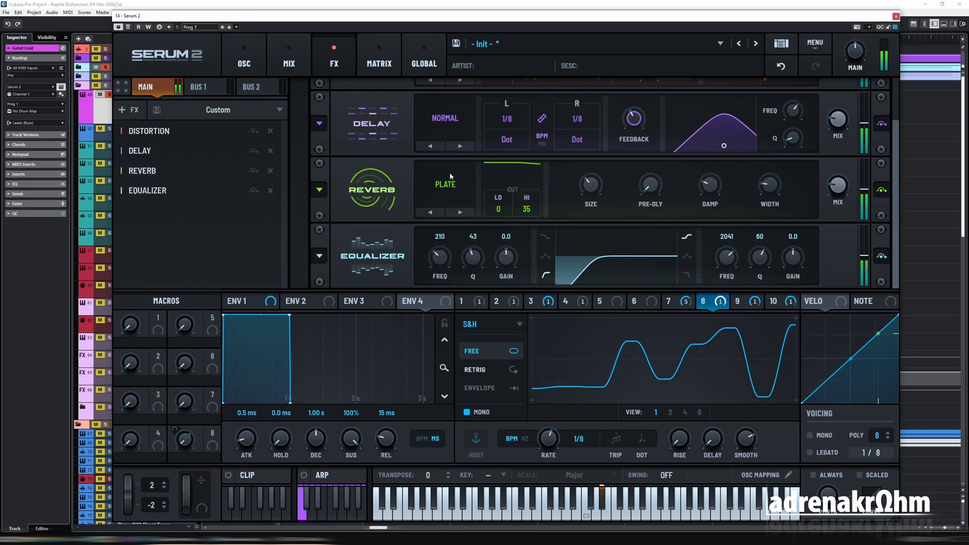
click(439, 184)
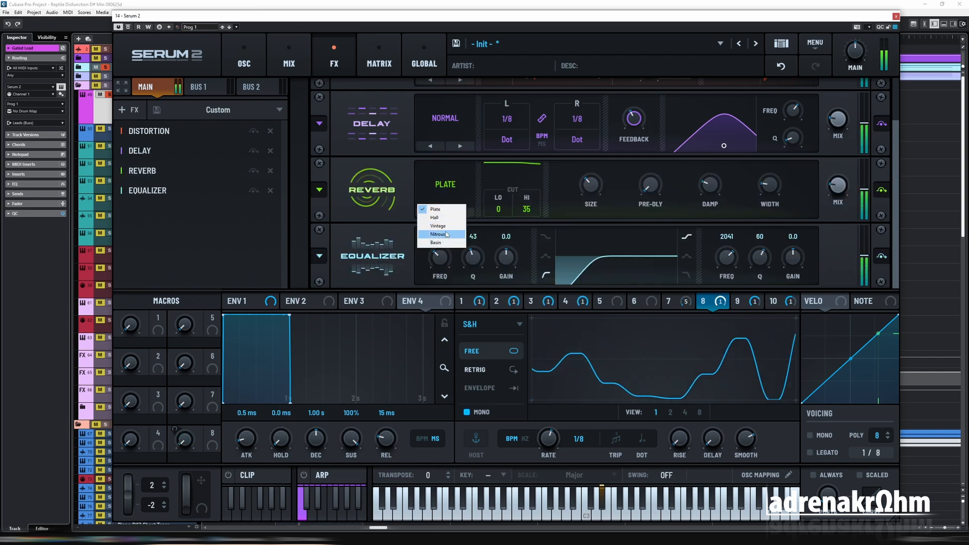
click(442, 226)
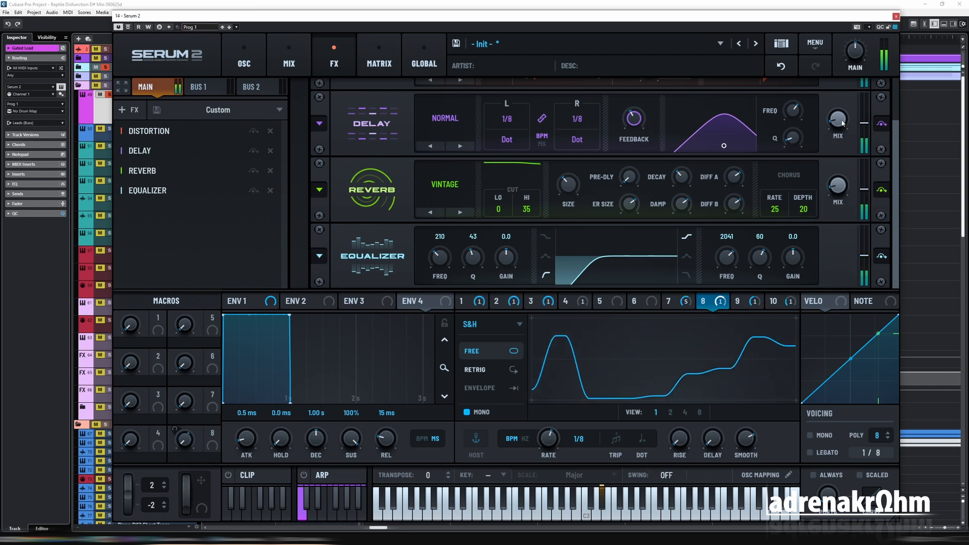
Step: Review the LFO 1 and LFO 2 gate patterns and open the second step of LFO 4's pattern
click(244, 61)
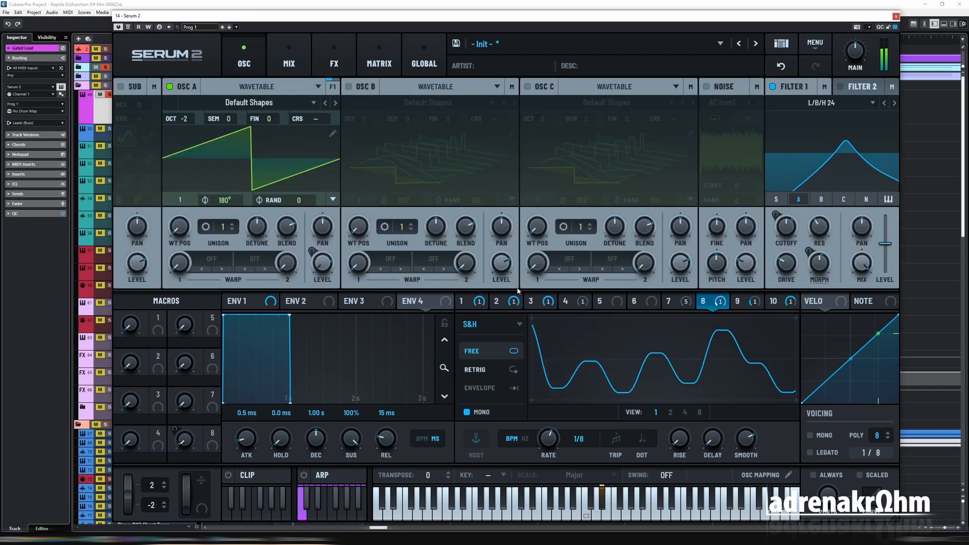
click(470, 303)
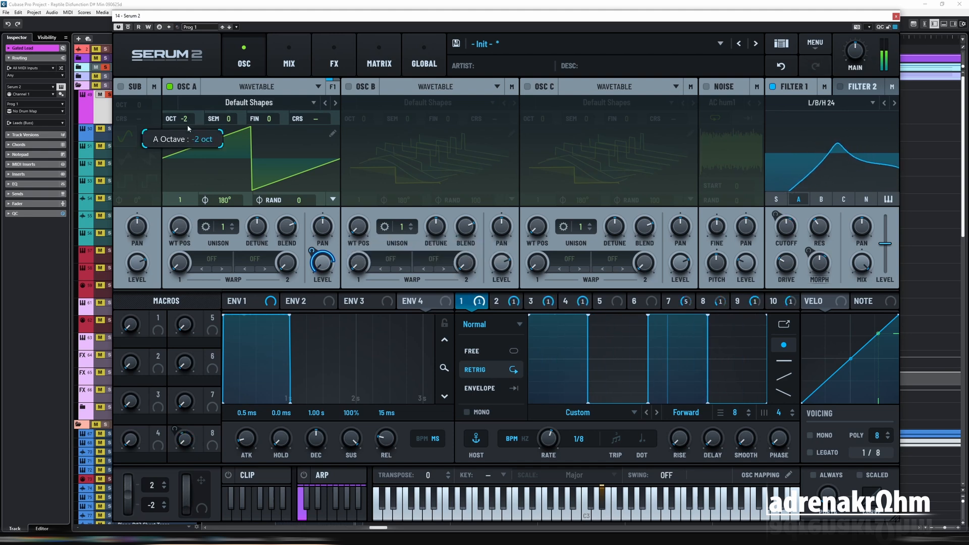
scroll(180, 119, up, 1)
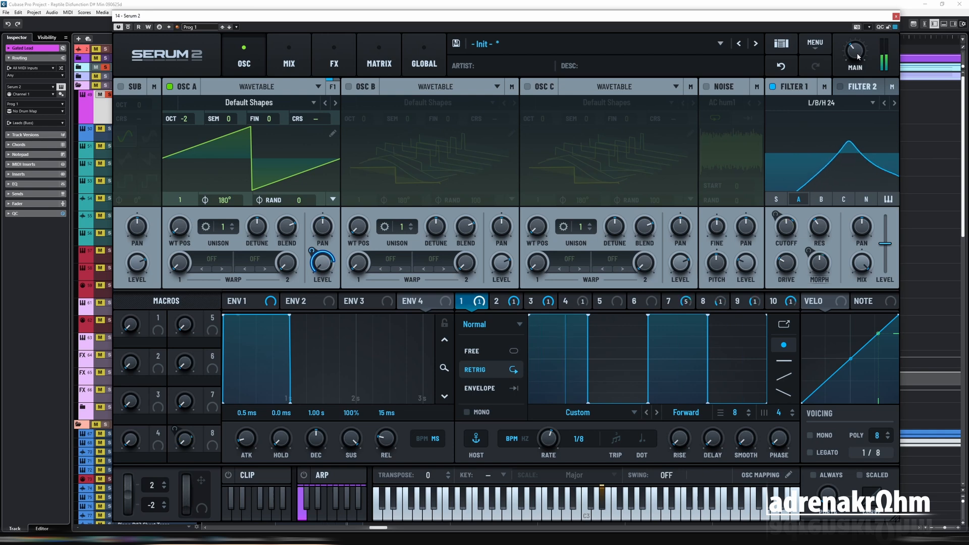
click(497, 301)
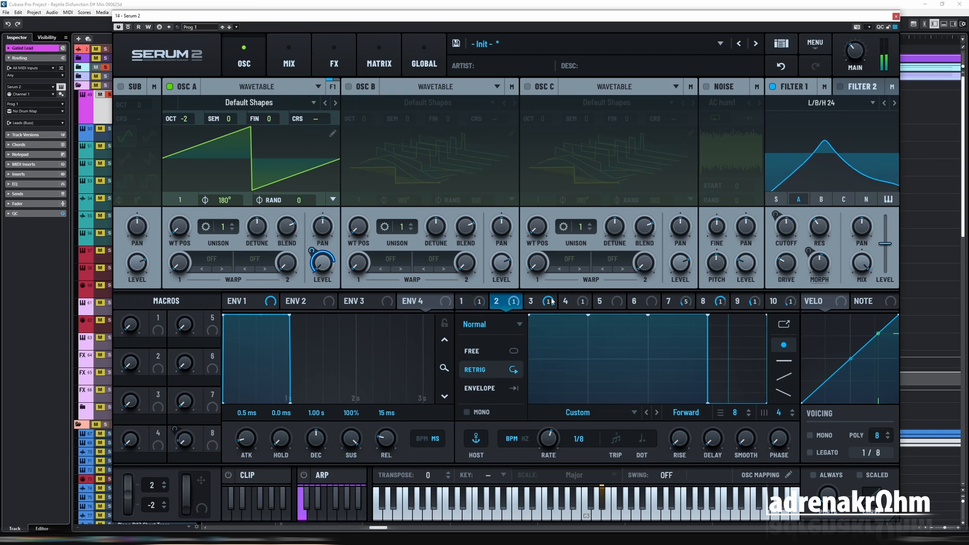
click(566, 300)
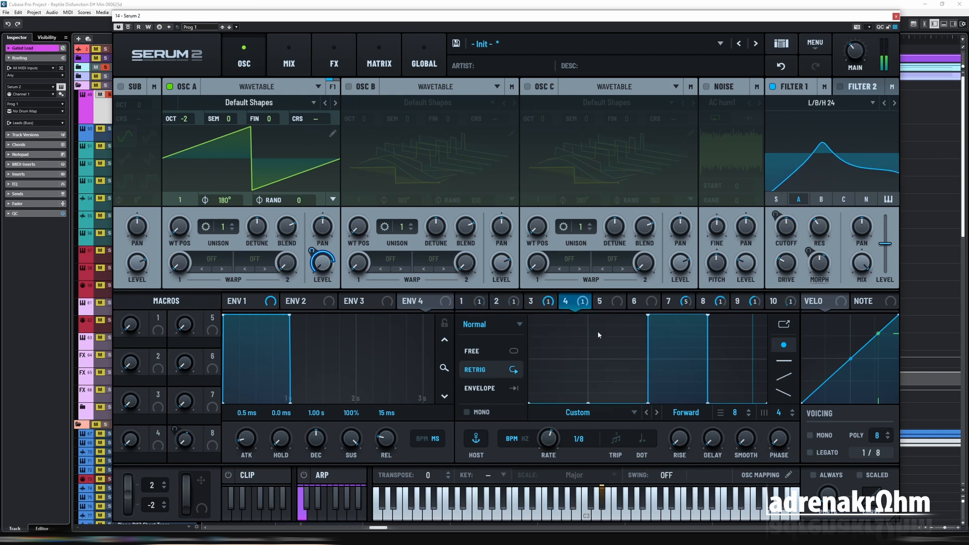
click(620, 360)
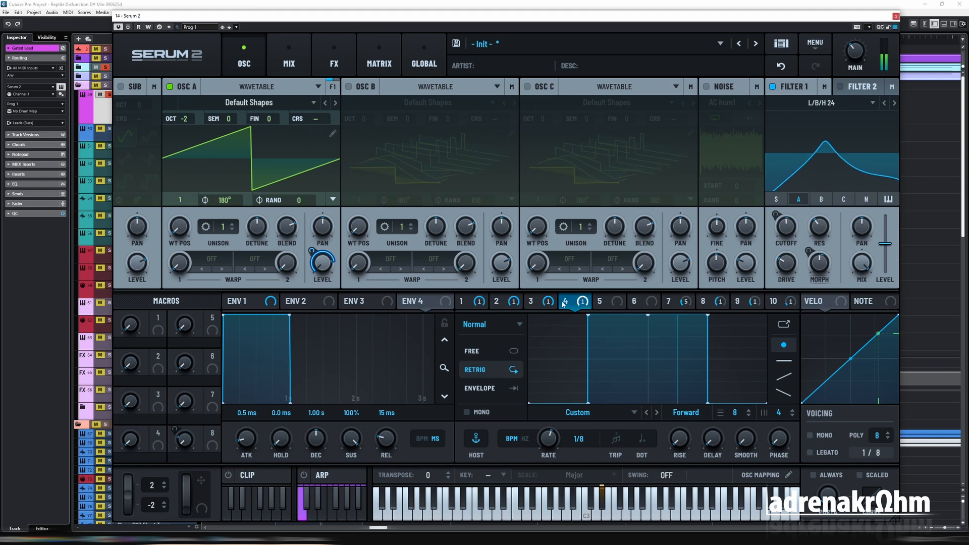
Step: Redraw LFO 3's gate pattern with the first three steps open and the fourth closed
click(531, 301)
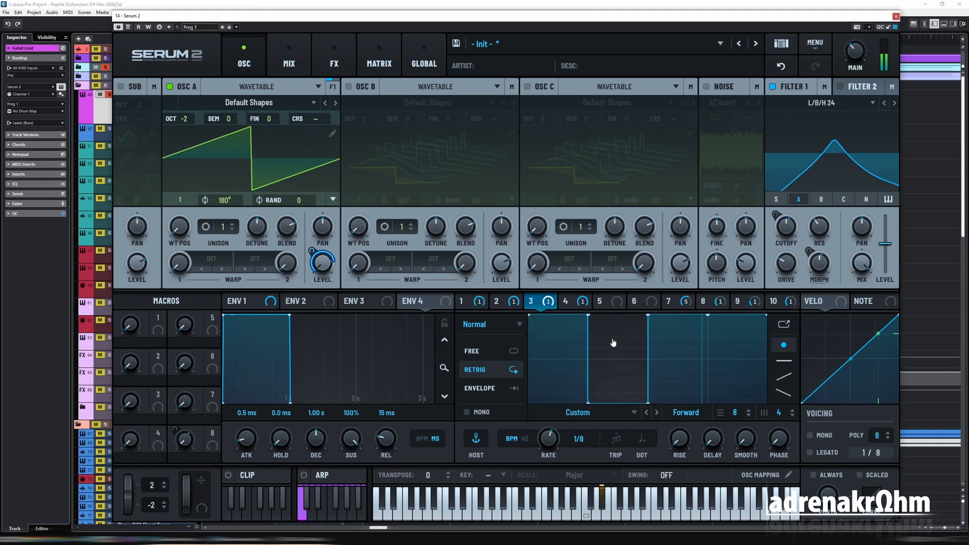
drag(612, 342, 612, 288)
drag(729, 345, 732, 453)
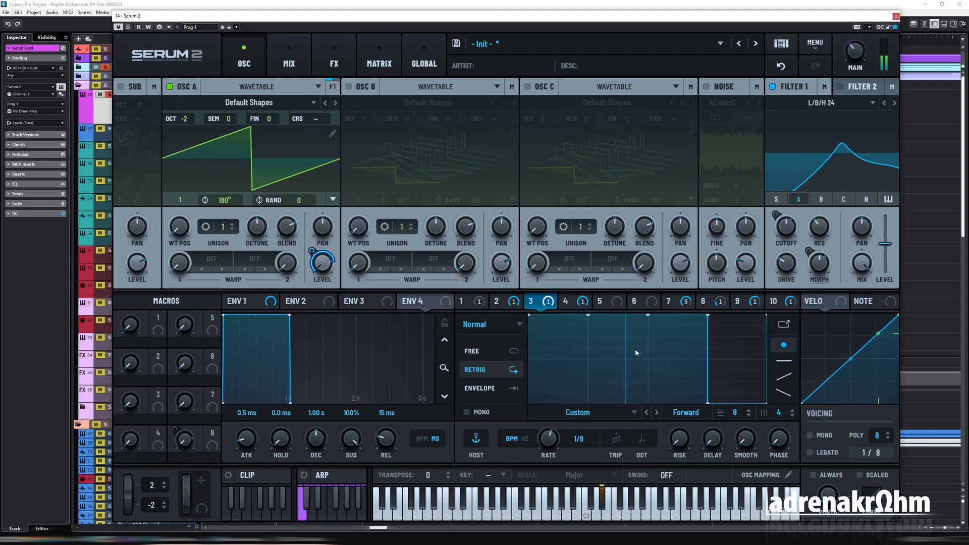
Step: Redraw LFO 2's gate pattern with the second and third steps open and the first and fourth closed
click(497, 302)
click(609, 361)
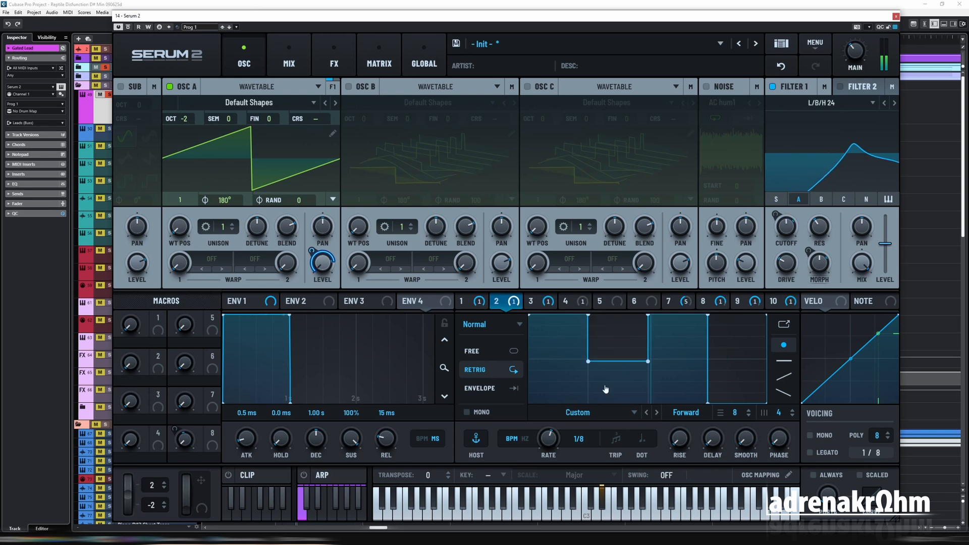
drag(606, 389, 605, 441)
drag(553, 338, 553, 437)
drag(616, 379, 619, 290)
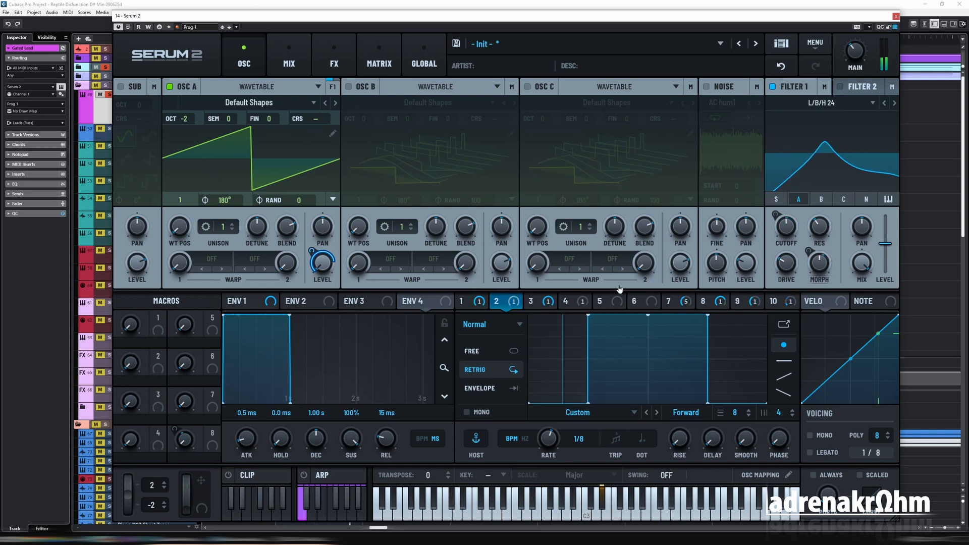
Step: Redraw LFO 4's gate with the first three steps open and the fourth closed, and leave only steps one and three open in LFO 2
click(577, 302)
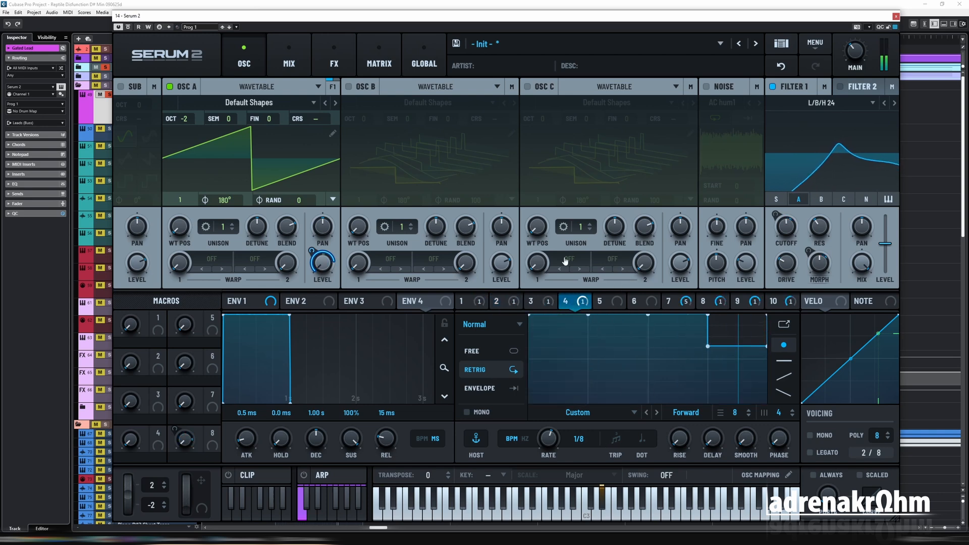
drag(746, 383, 743, 427)
click(498, 301)
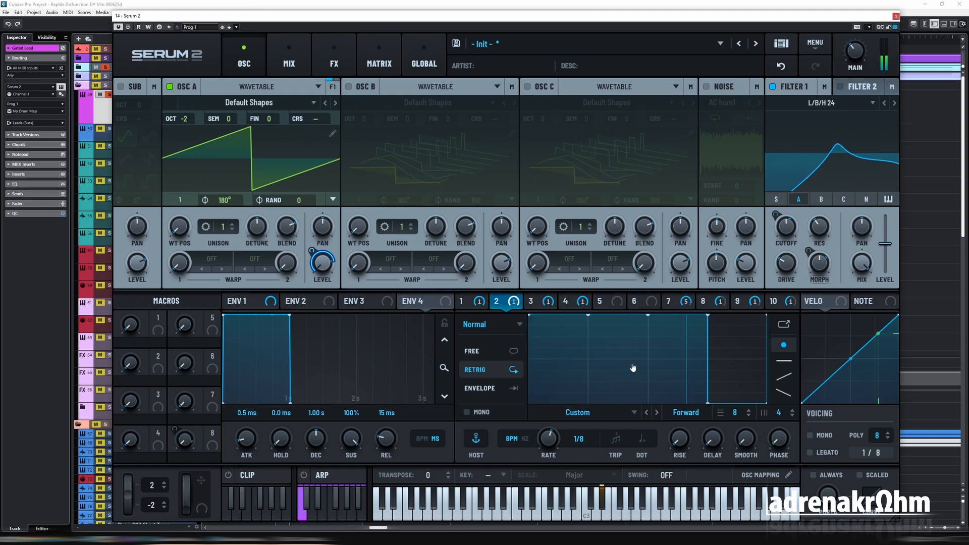
drag(633, 367, 632, 404)
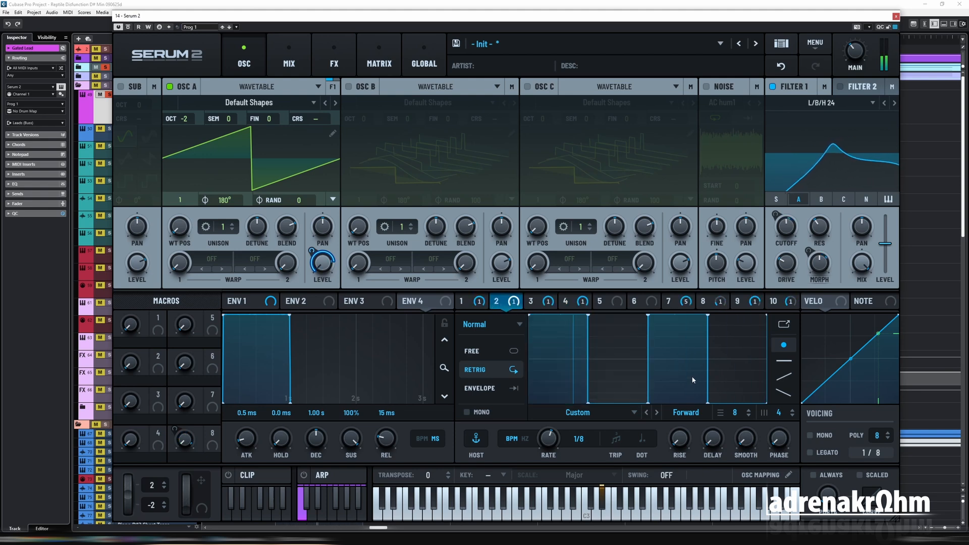
click(555, 304)
click(566, 302)
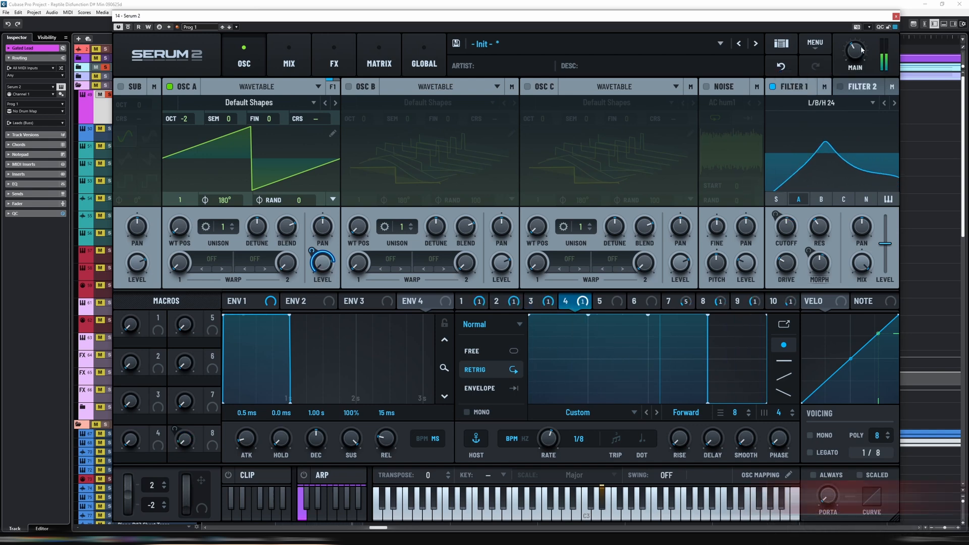
click(462, 301)
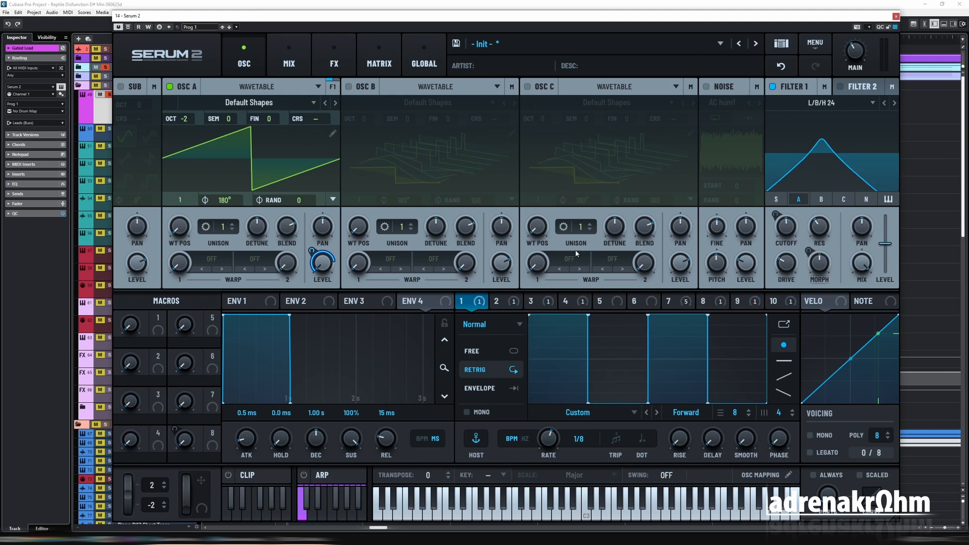
Step: Load the Modular18 wavetable from the Analog category of S2 Tables into Oscillator A
click(229, 103)
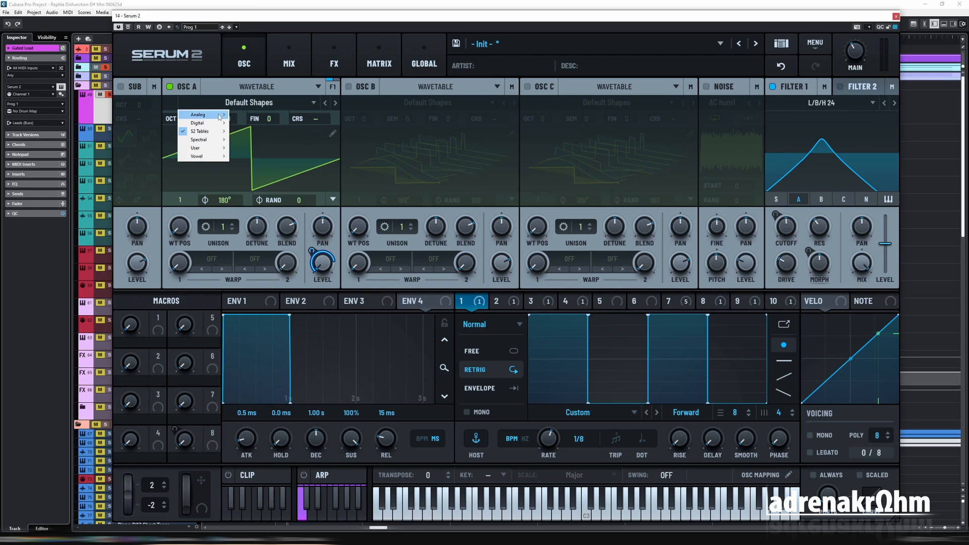
mouse_move(220, 117)
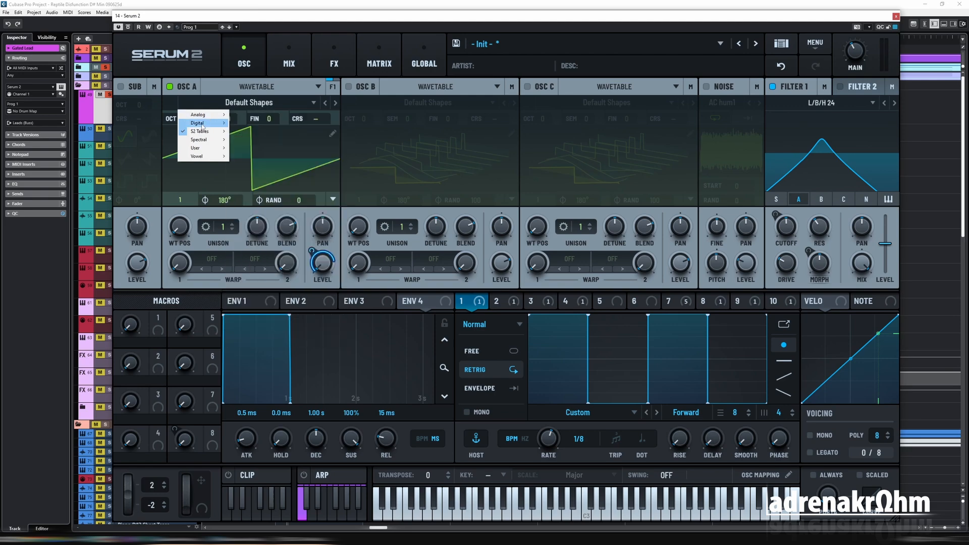
mouse_move(205, 131)
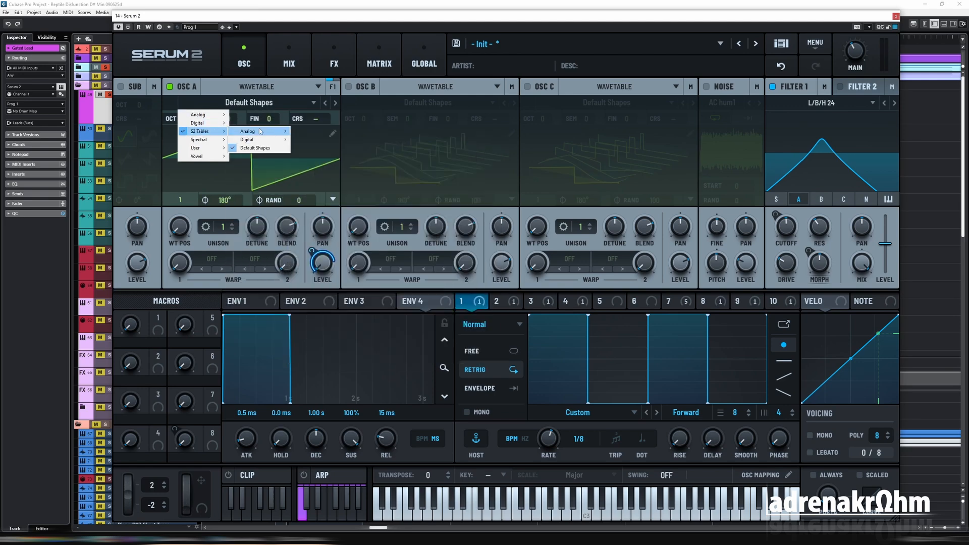
mouse_move(259, 132)
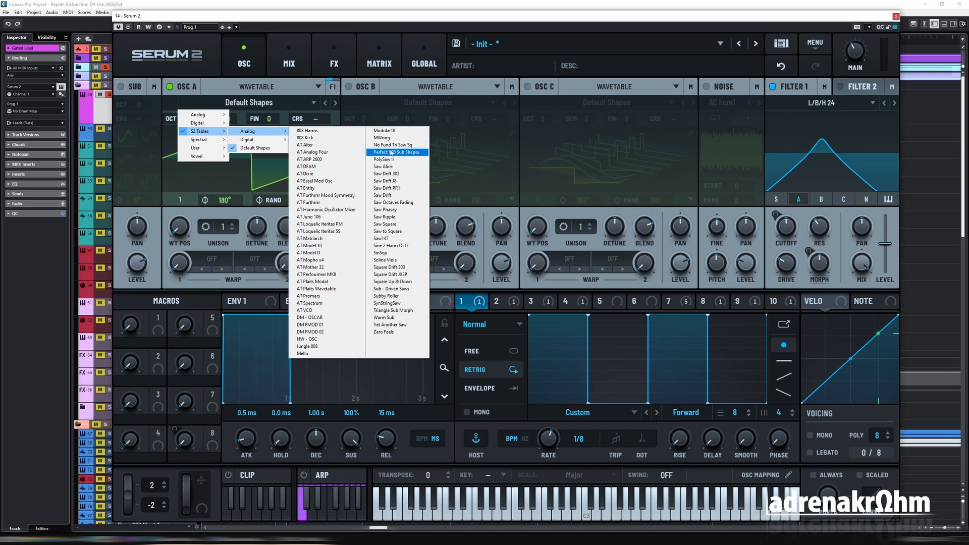
click(392, 132)
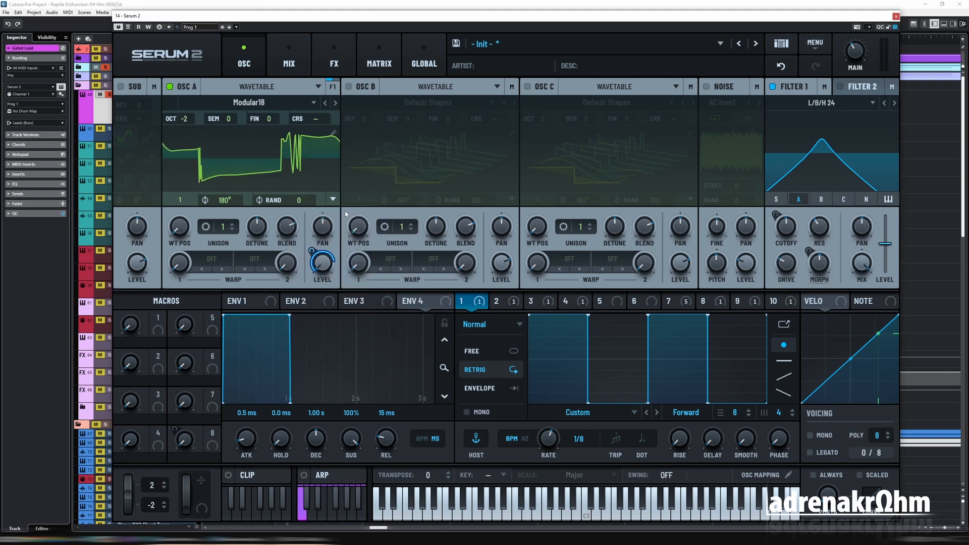
Step: Set Oscillator A's wavetable position to 125 and its octave to -3
drag(179, 227, 189, 157)
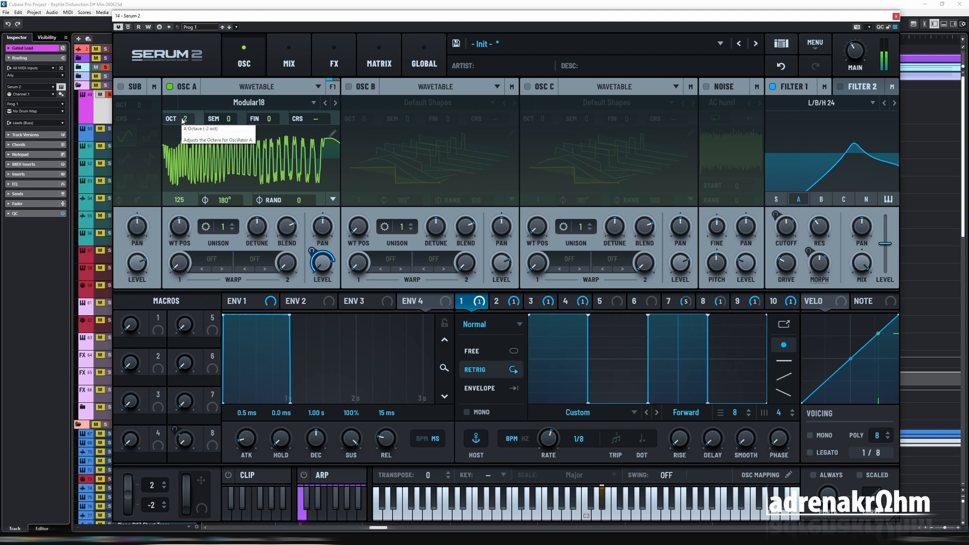
drag(182, 121, 189, 126)
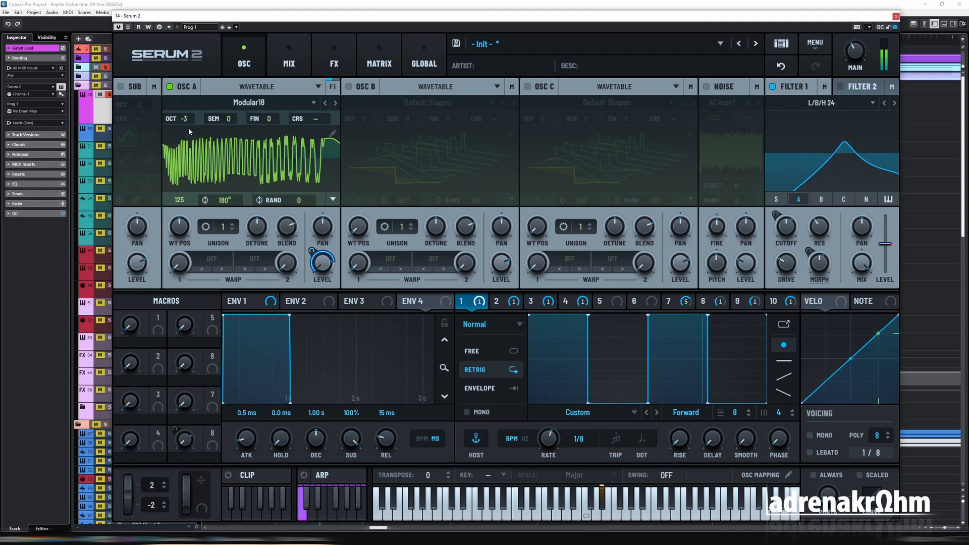
Step: Lower the volume fader of the Gated Lead channel in the Cubase channel settings and close them
click(63, 48)
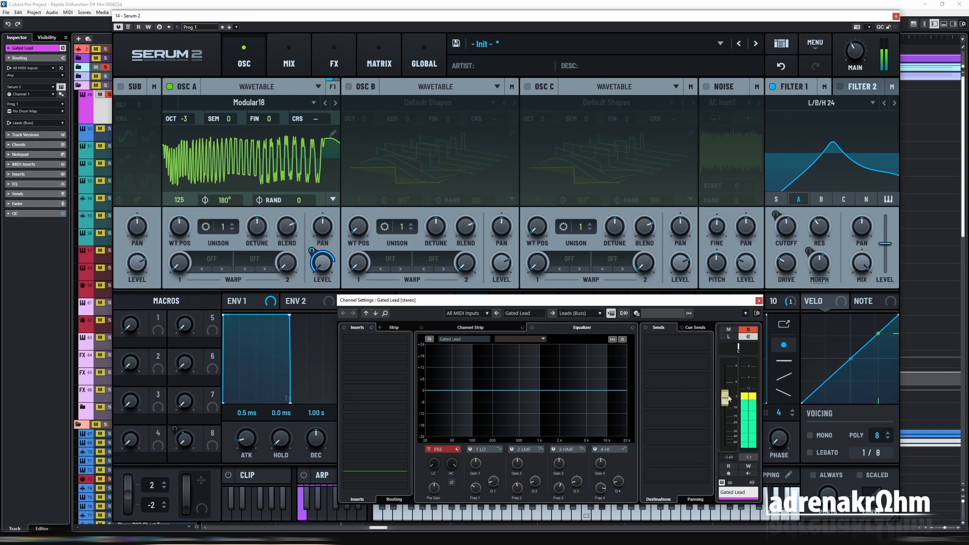
drag(726, 406, 726, 413)
key(Escape)
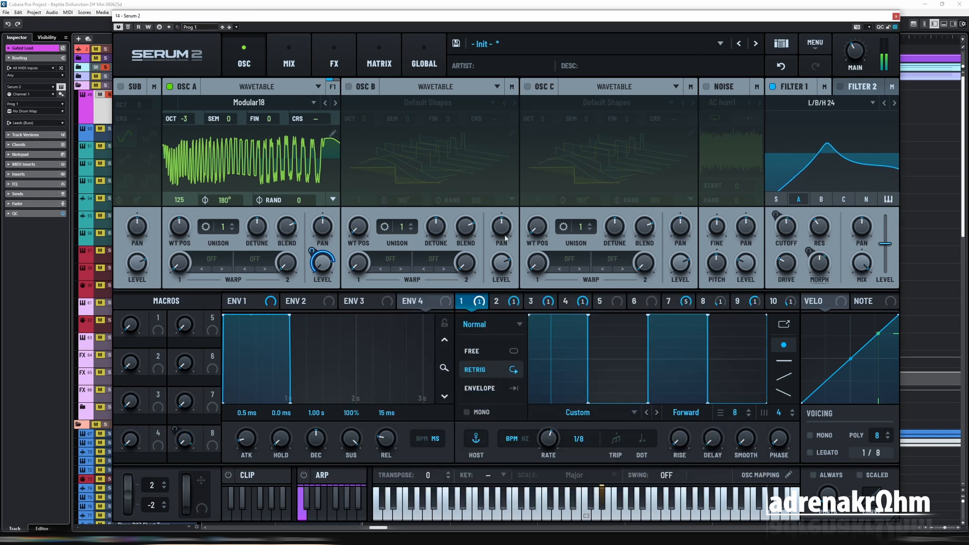